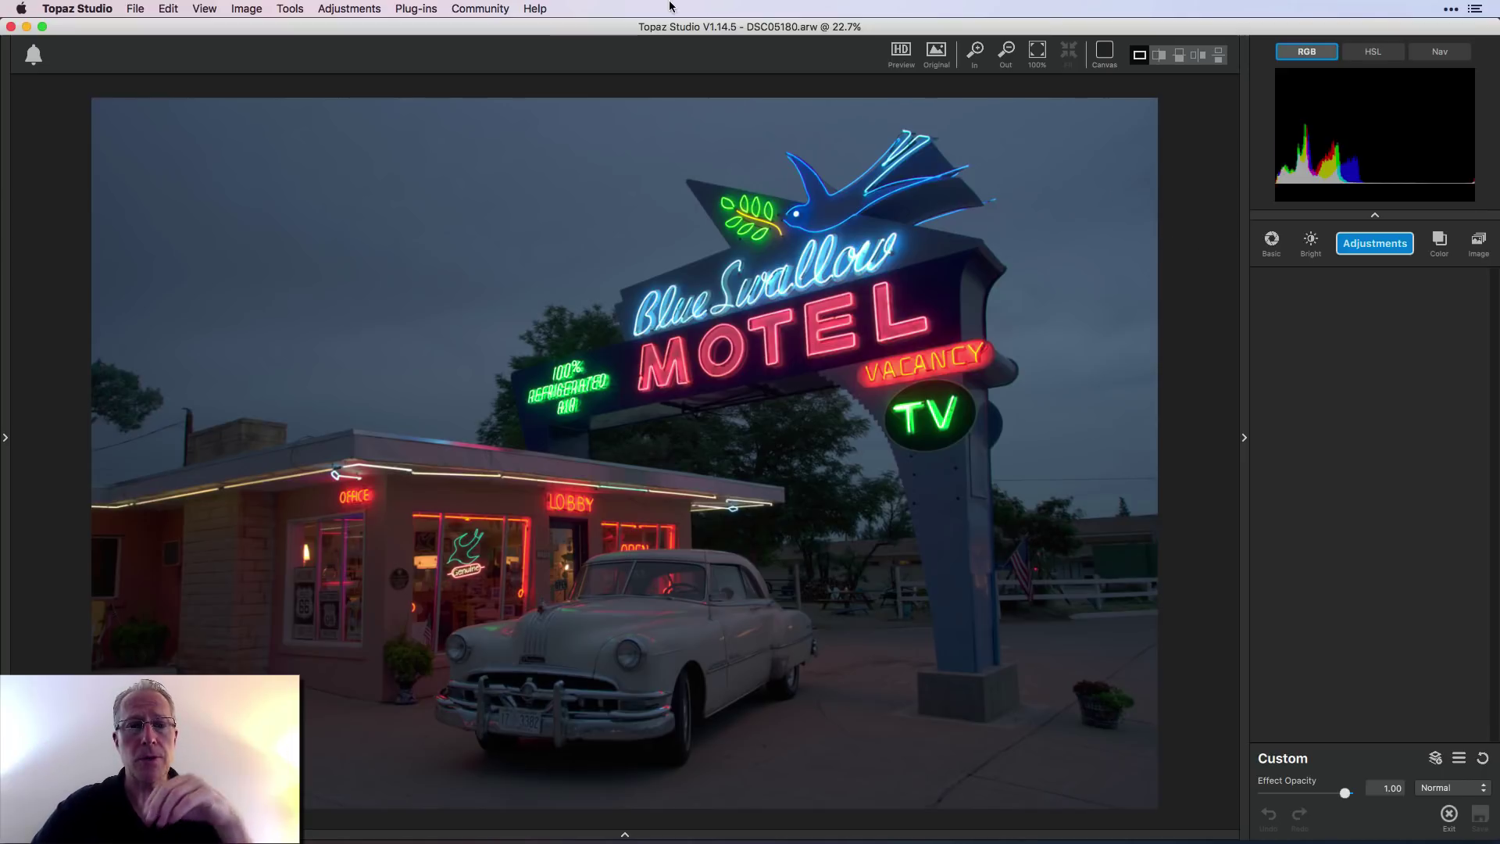
# Step: Send the motel night photo to the Topaz Adjust AI plug-in
pyautogui.click(423, 12)
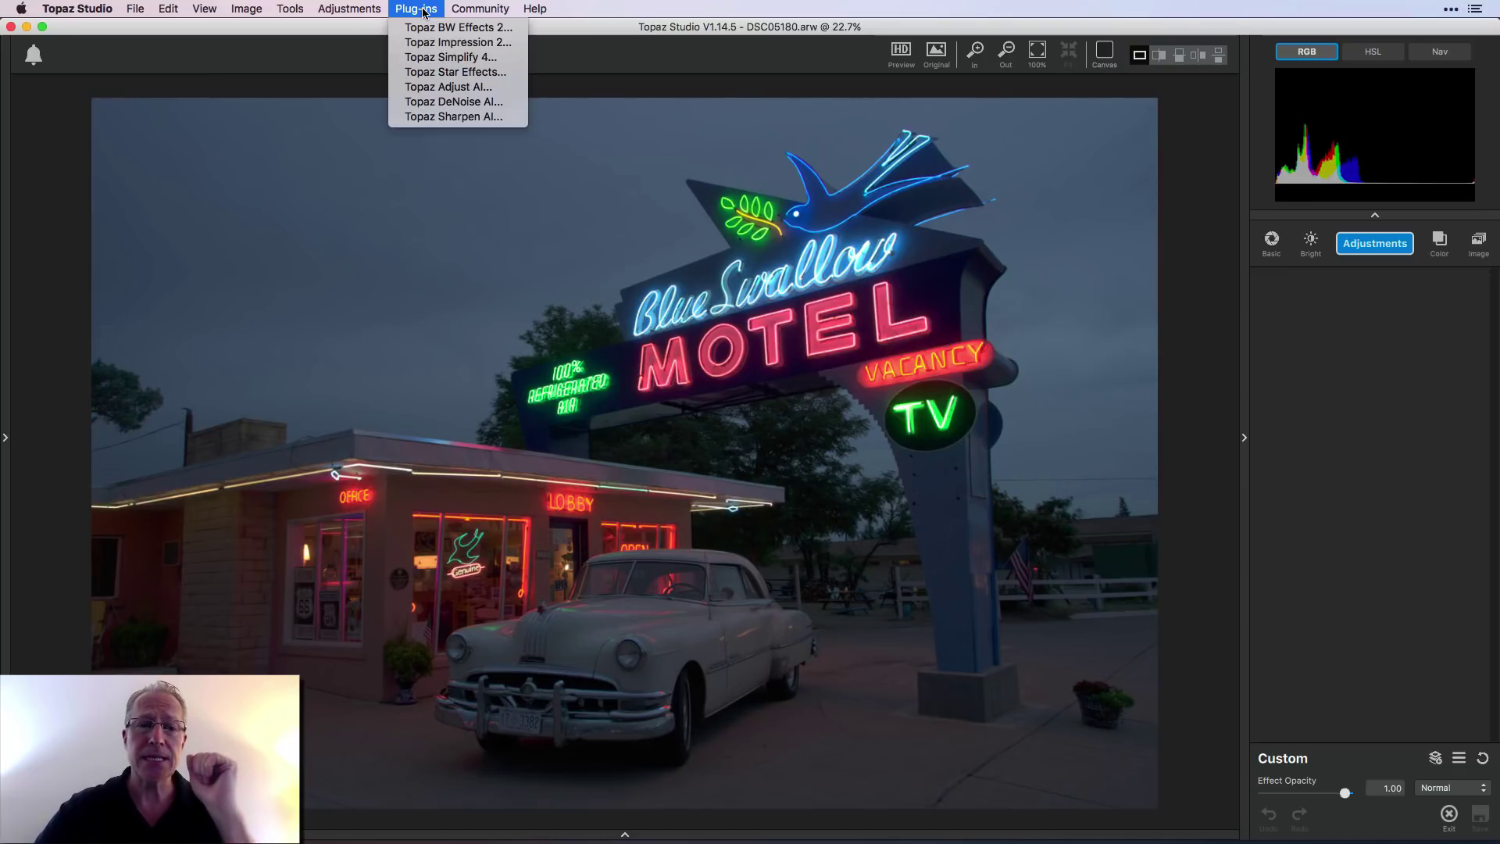
pyautogui.click(447, 87)
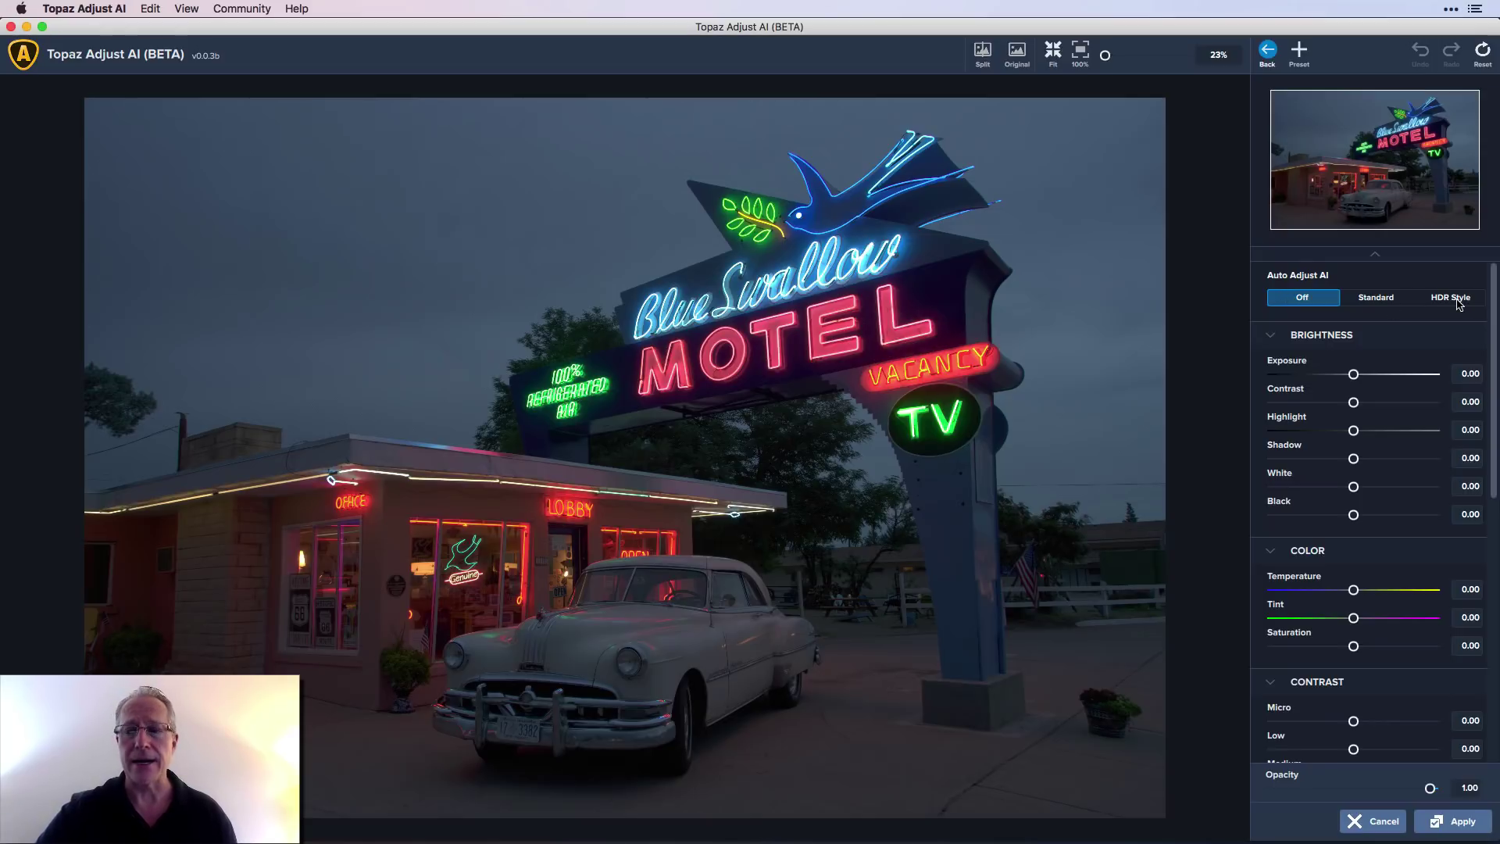
# Step: Apply HDR Style at 1.00 strength and compare it with the original in split view
pyautogui.click(1456, 301)
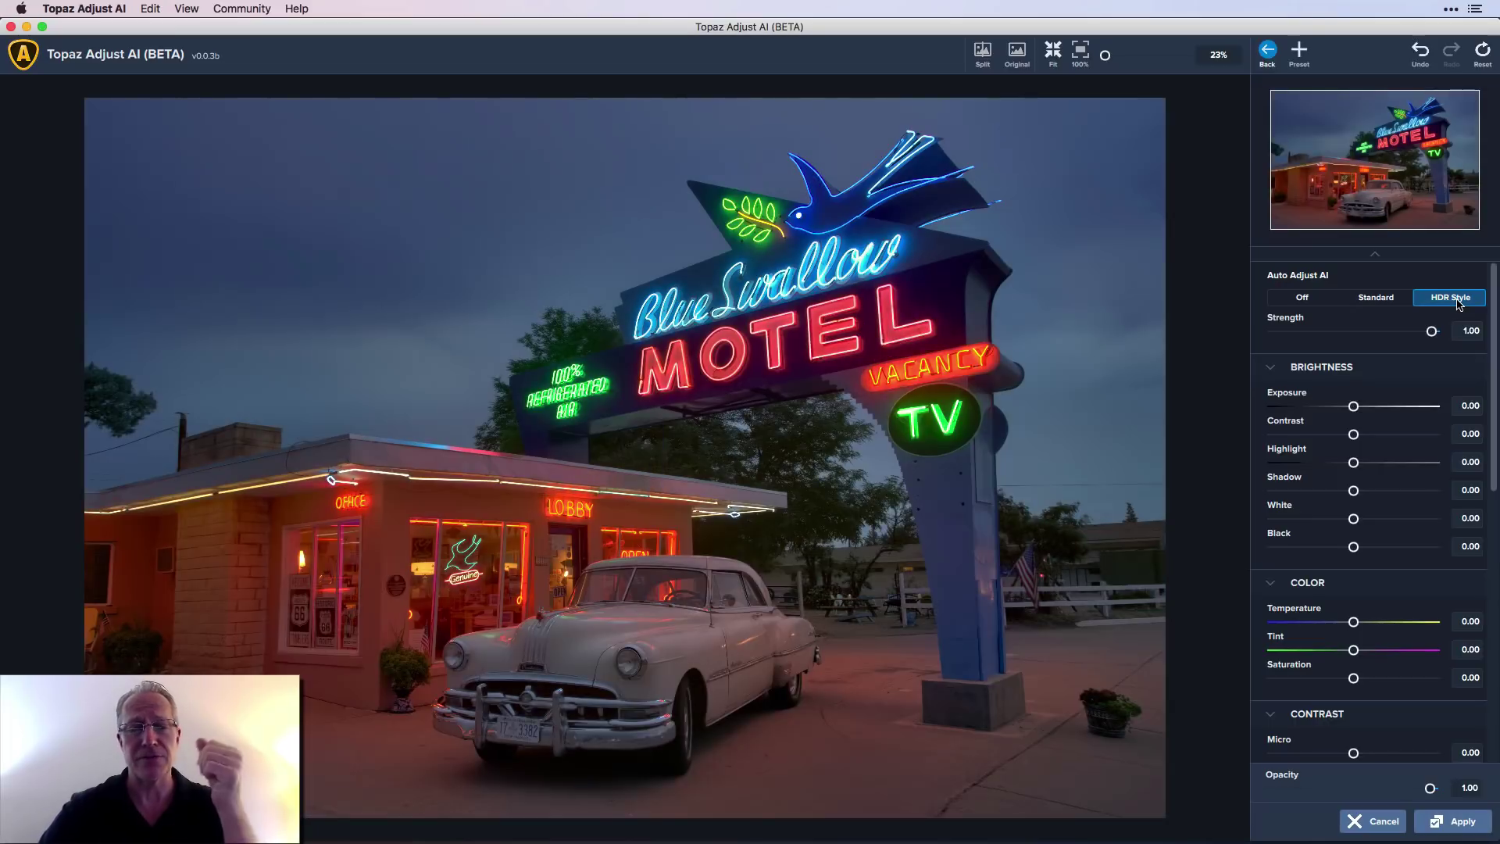
pyautogui.click(1017, 56)
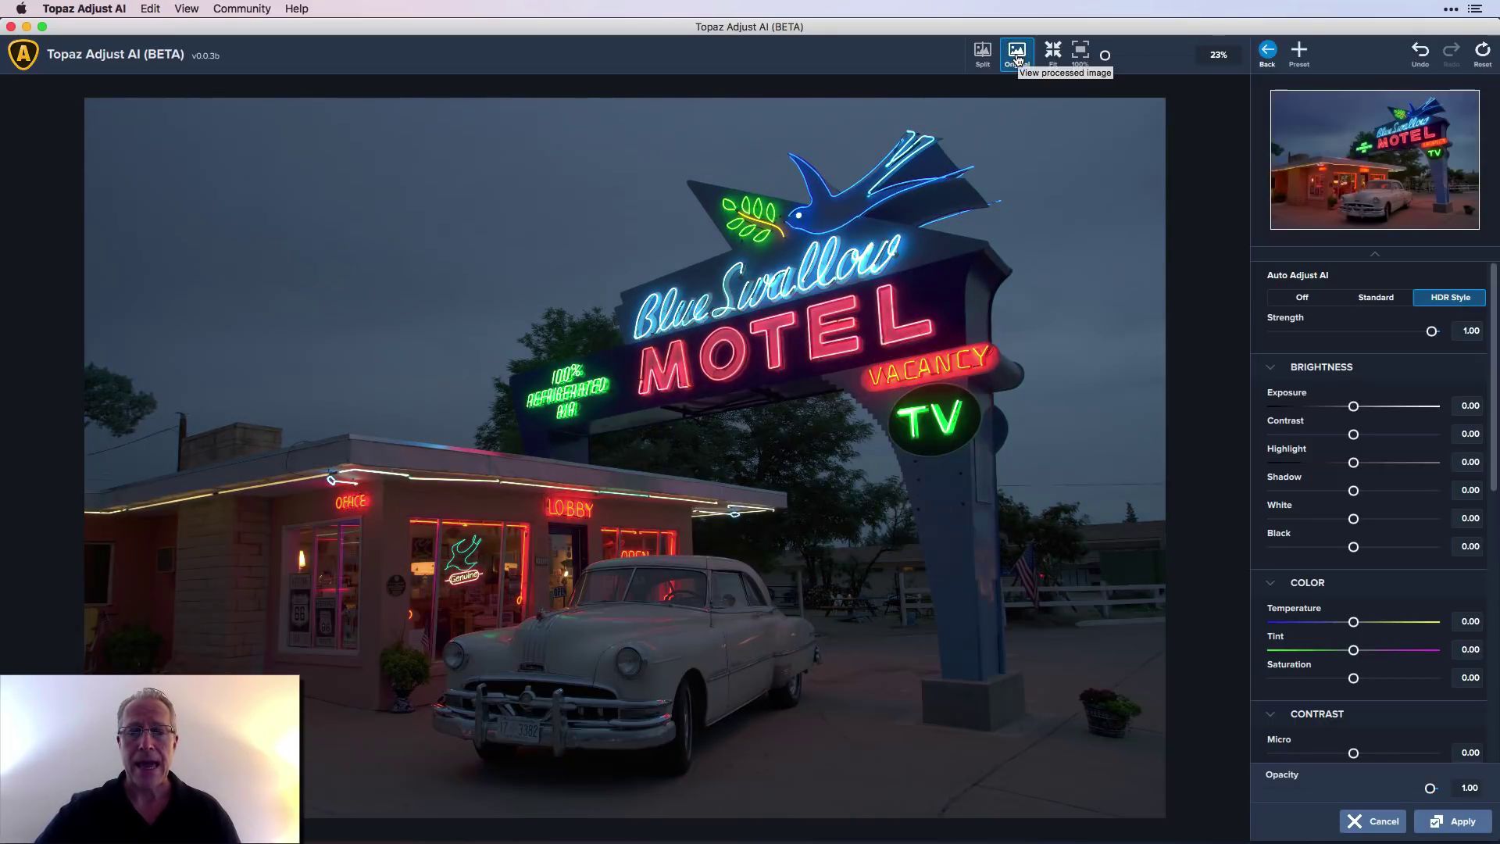
pyautogui.click(1017, 57)
pyautogui.click(983, 56)
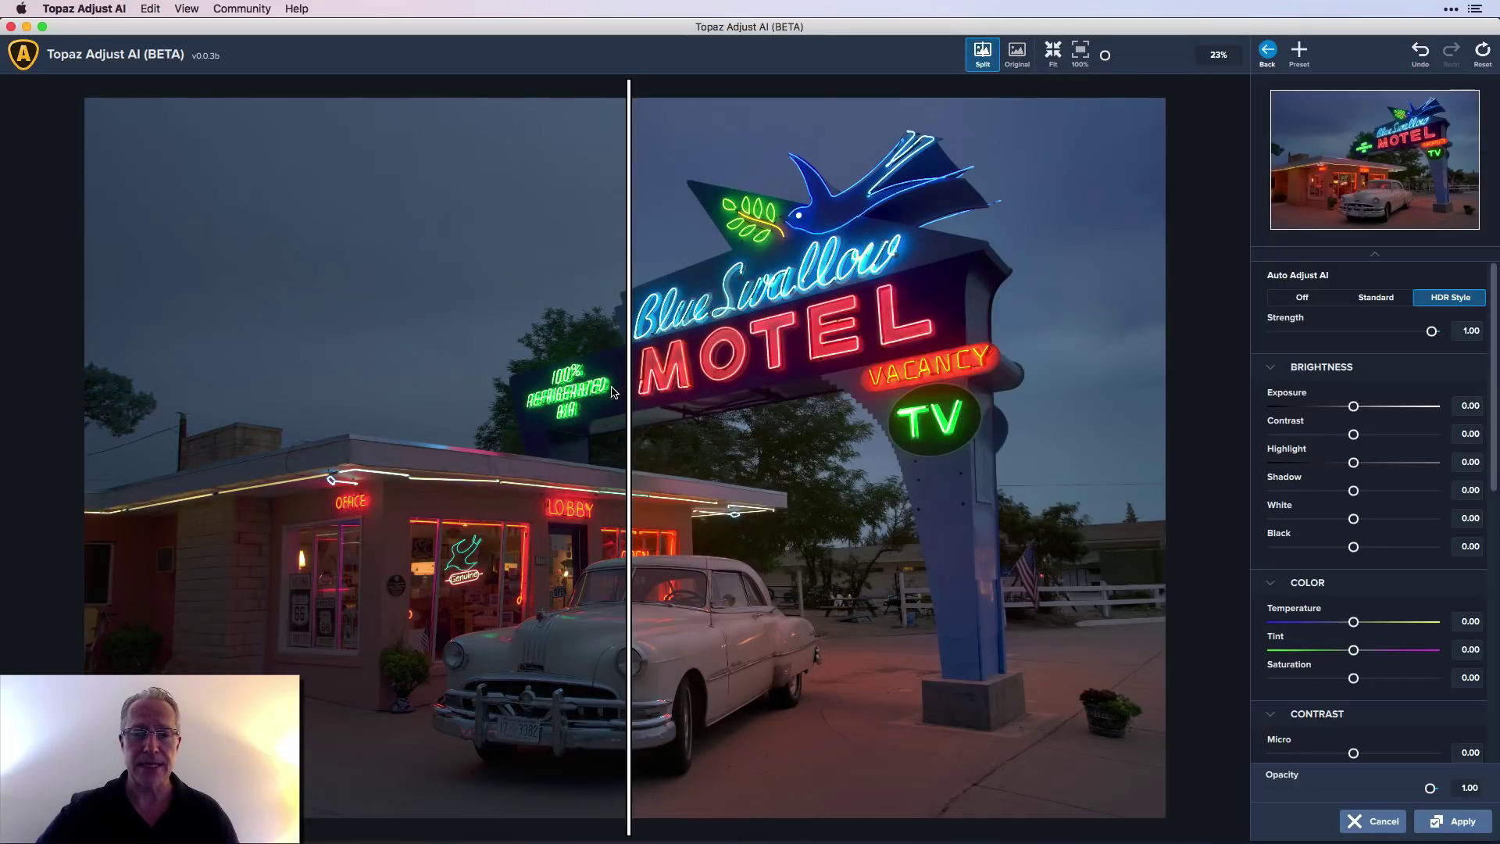
pyautogui.moveTo(629, 383); pyautogui.dragTo(539, 387)
pyautogui.click(982, 56)
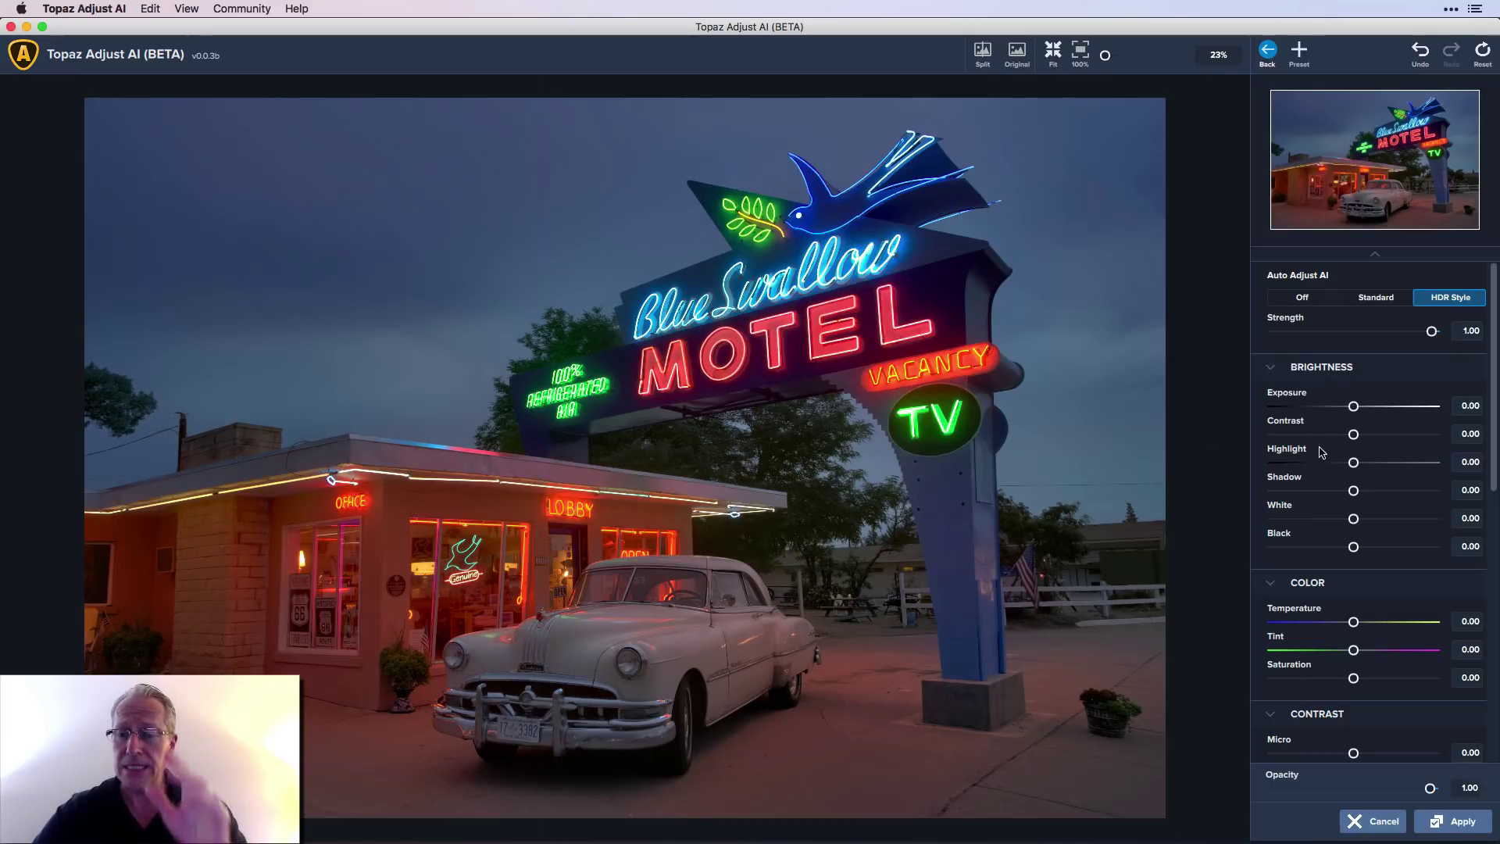
# Step: Set Contrast 0.20, Highlight -0.07 and Temperature -0.26, checking against the original
pyautogui.moveTo(1355, 435)
pyautogui.mouseDown()
pyautogui.moveTo(1371, 440)
pyautogui.moveTo(1348, 463)
pyautogui.mouseUp()
pyautogui.click(1354, 463)
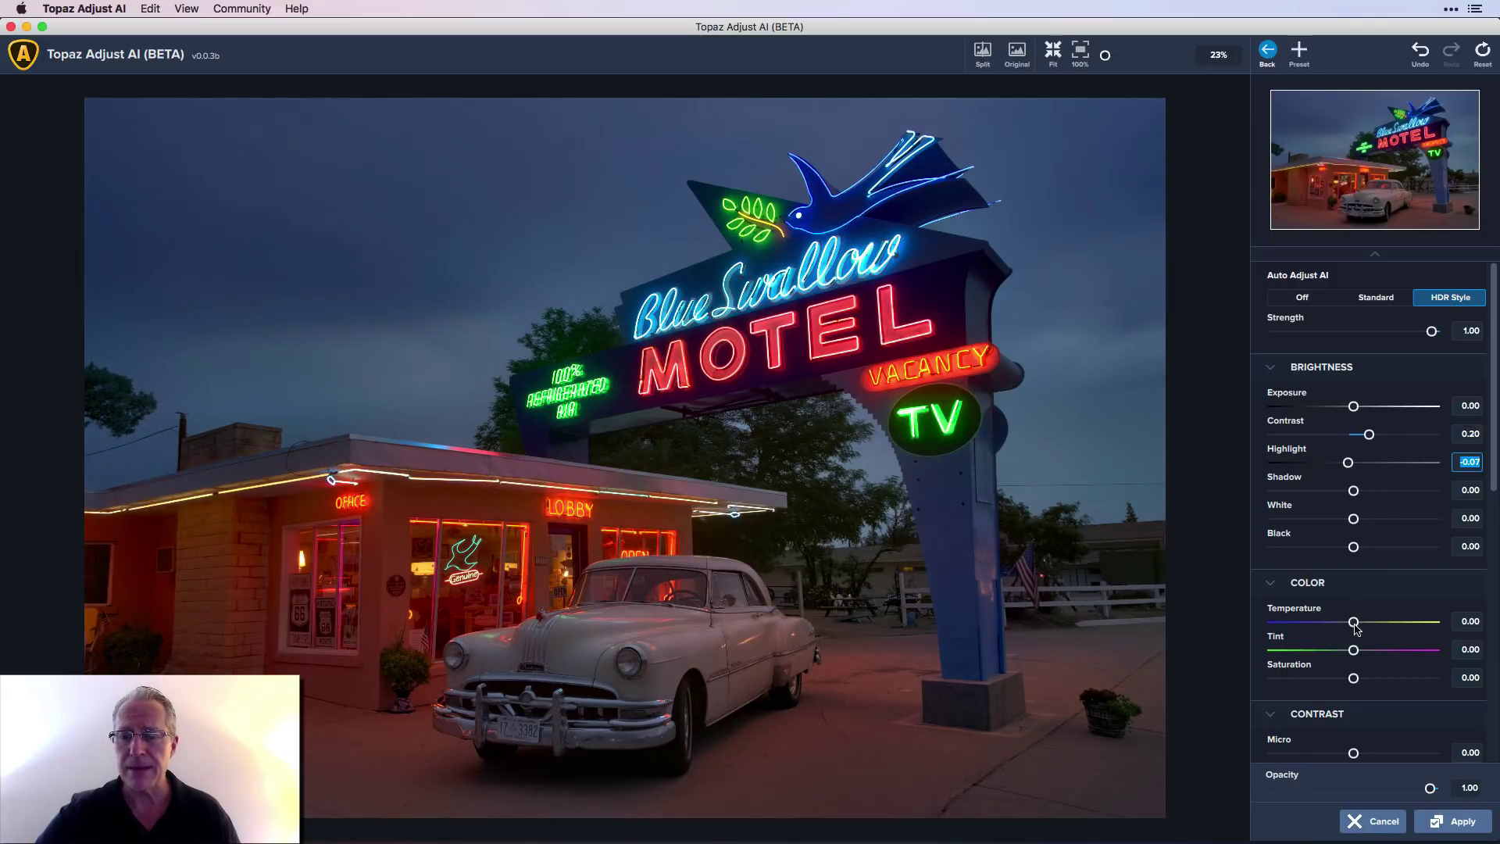
pyautogui.moveTo(1355, 623); pyautogui.dragTo(1335, 622)
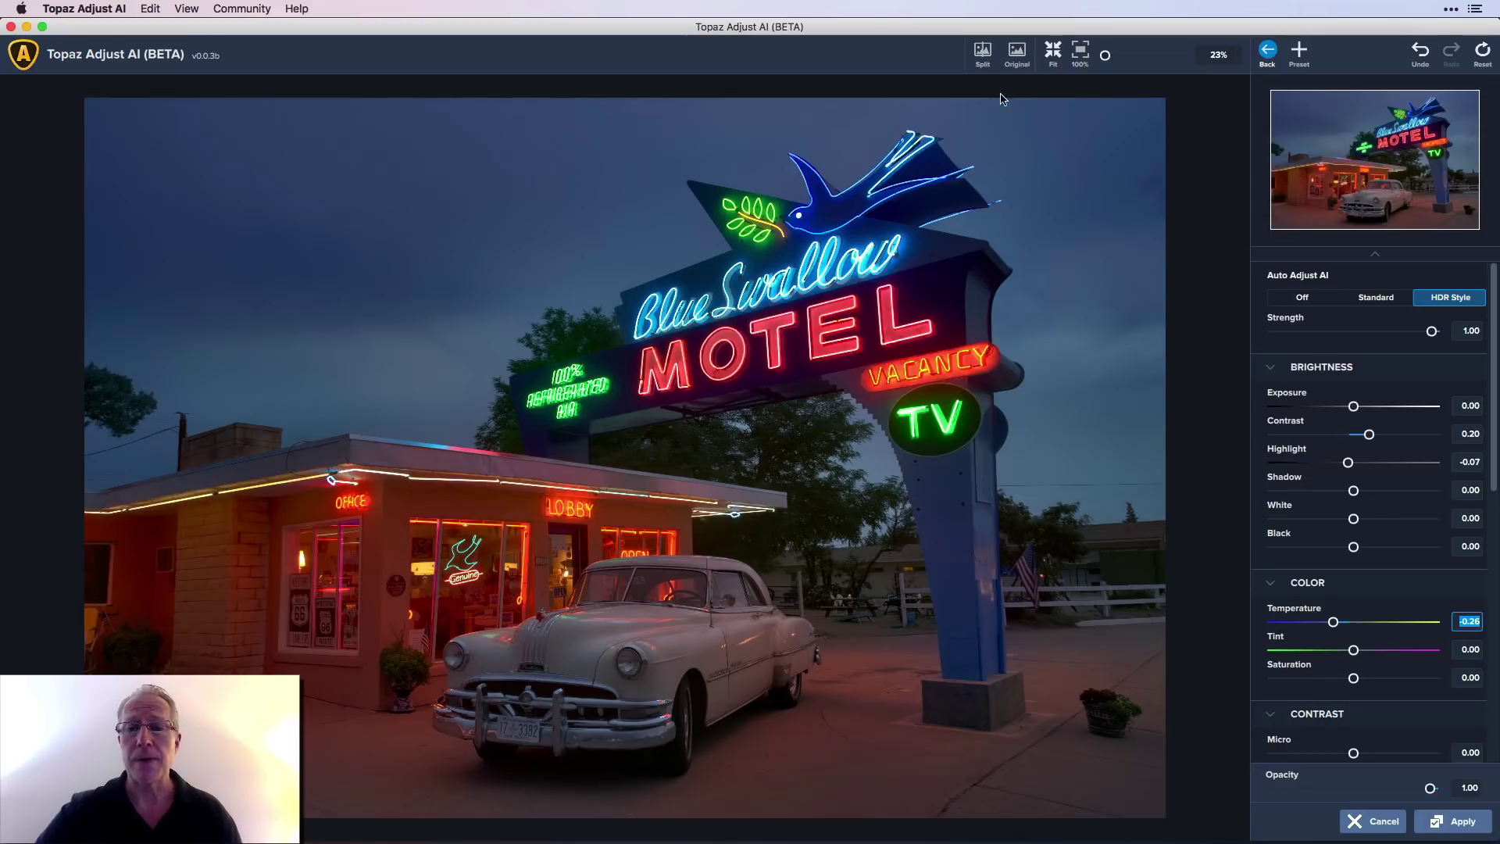
pyautogui.click(1018, 52)
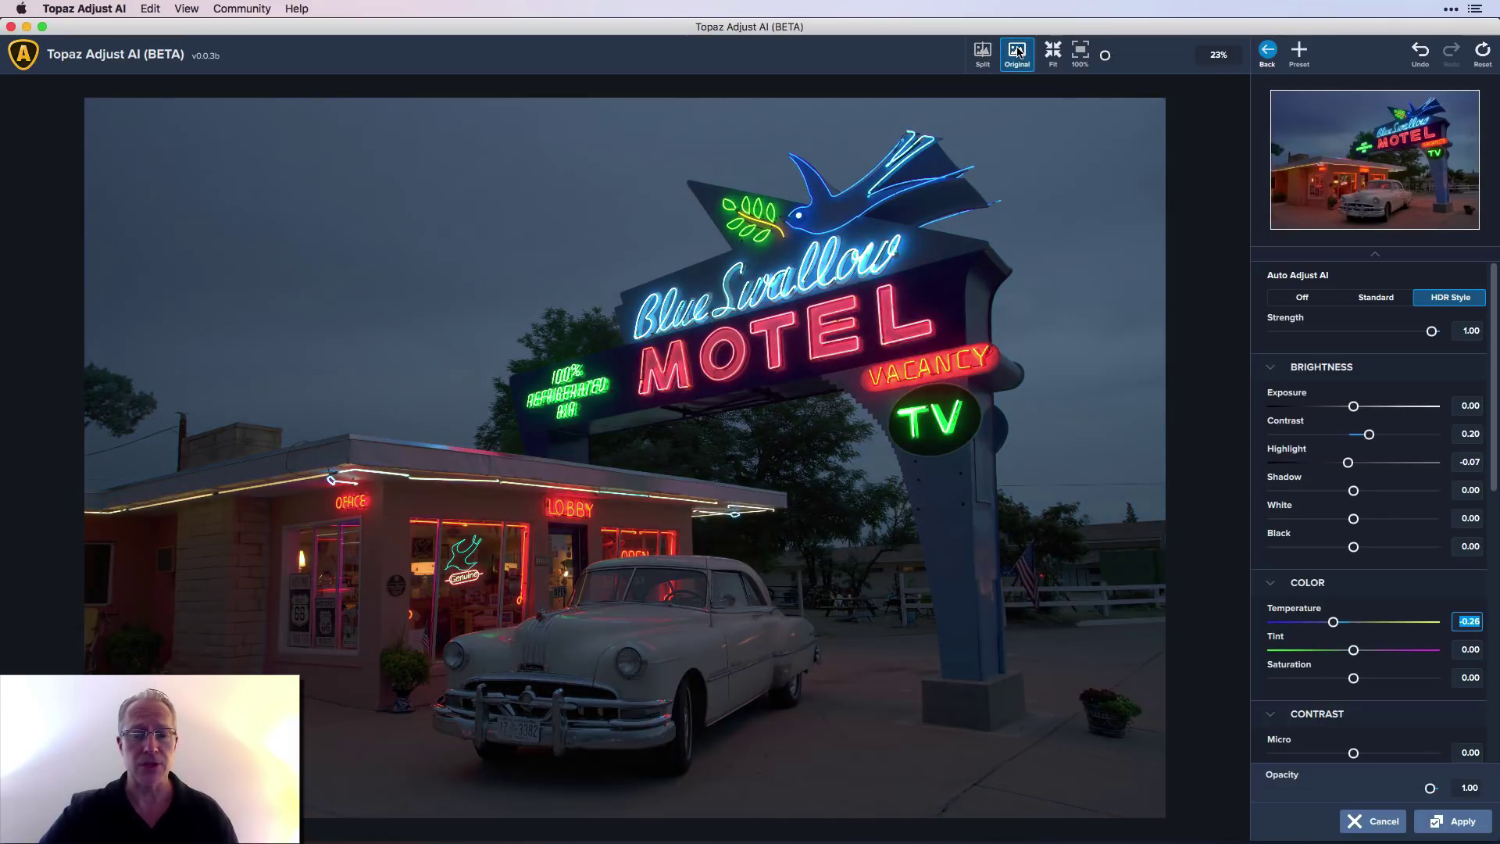
pyautogui.click(1017, 53)
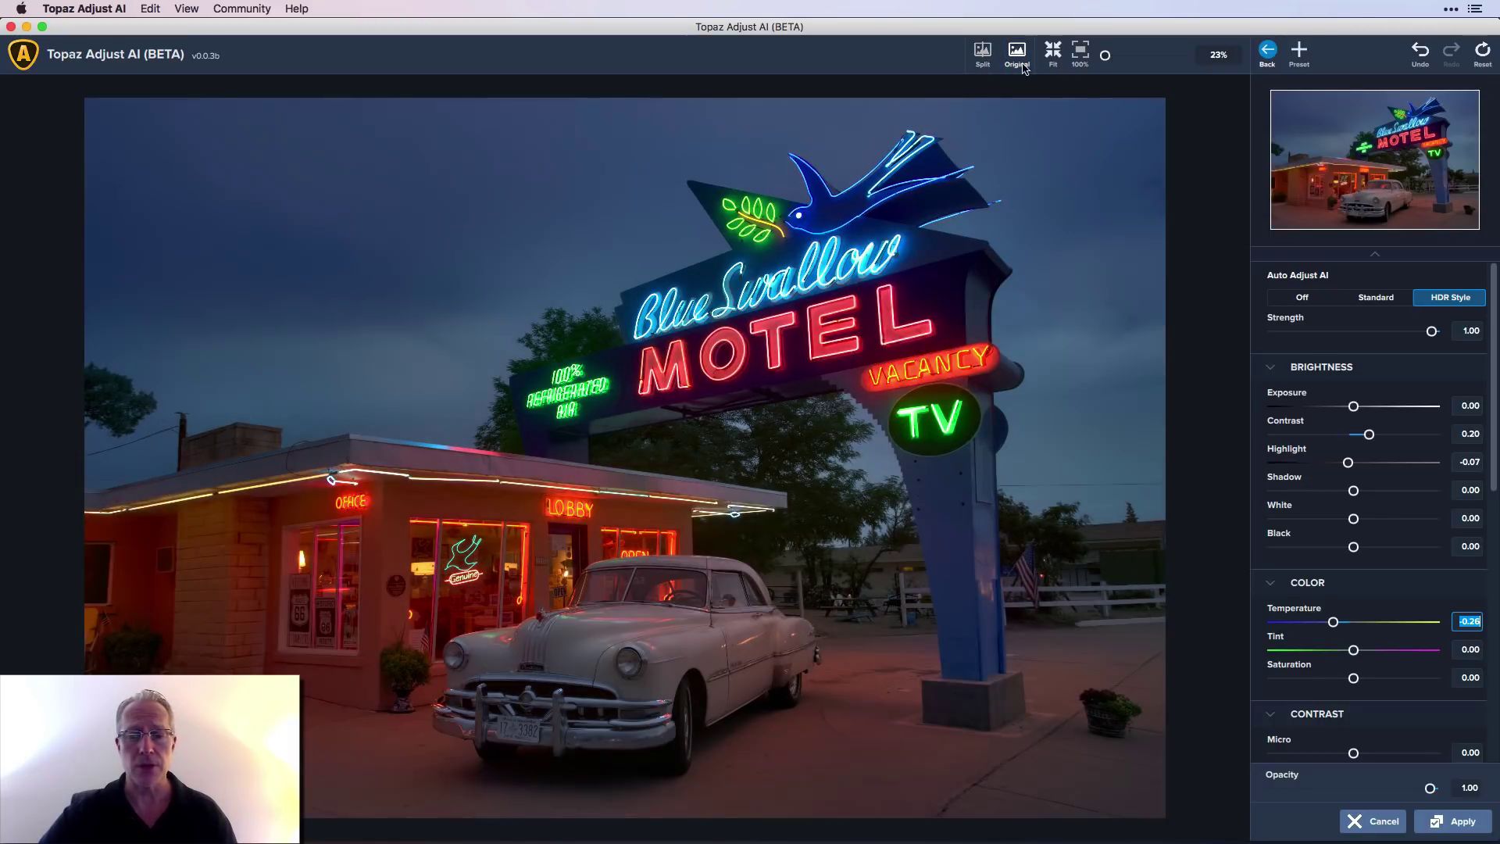
# Step: Apply the Adjust AI edits as a Custom effect and compare with the original
pyautogui.click(1442, 824)
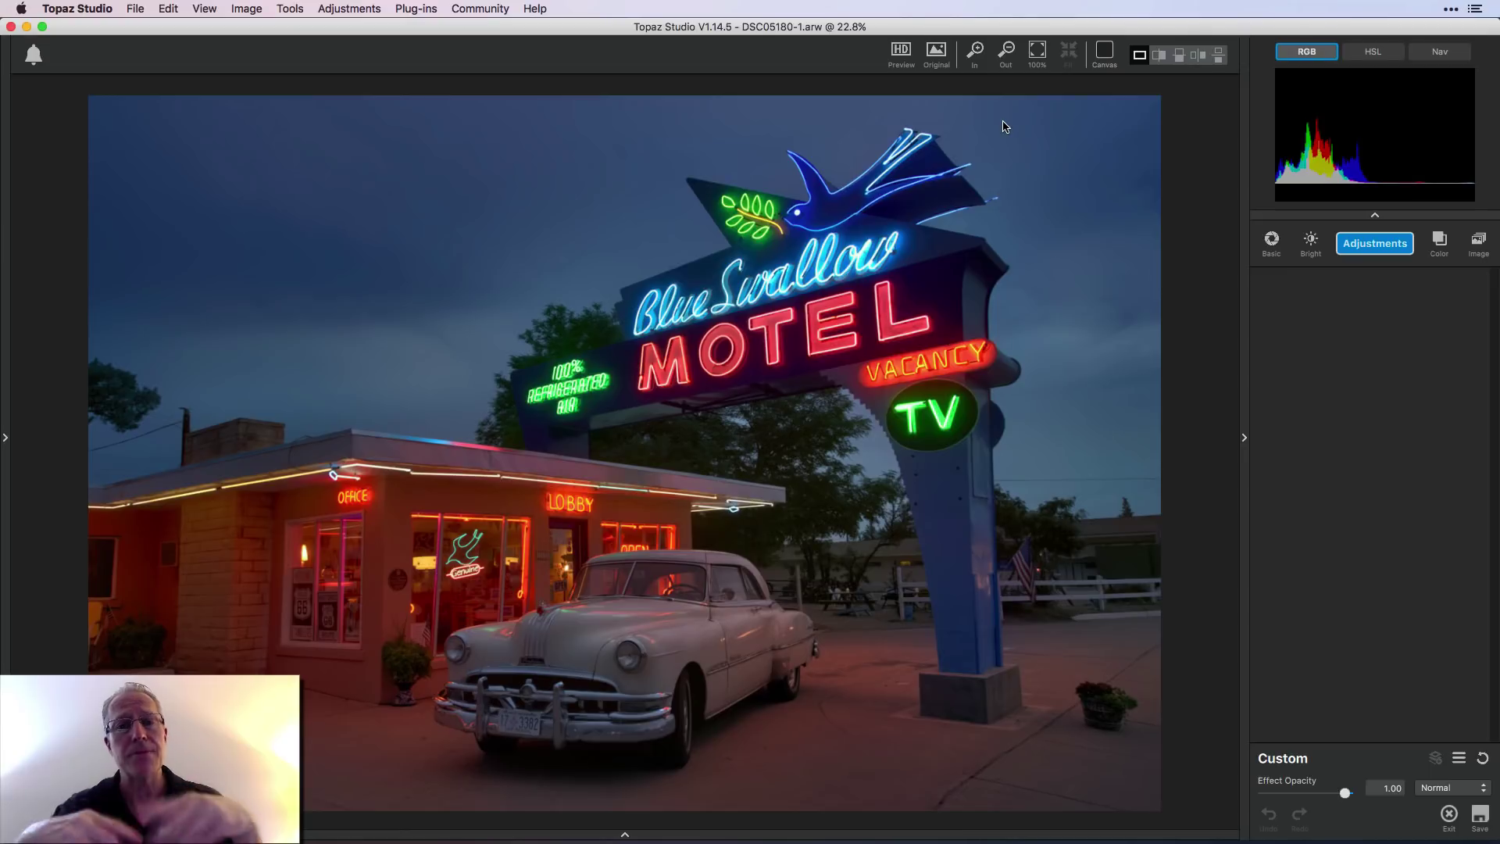
pyautogui.click(939, 59)
pyautogui.click(939, 58)
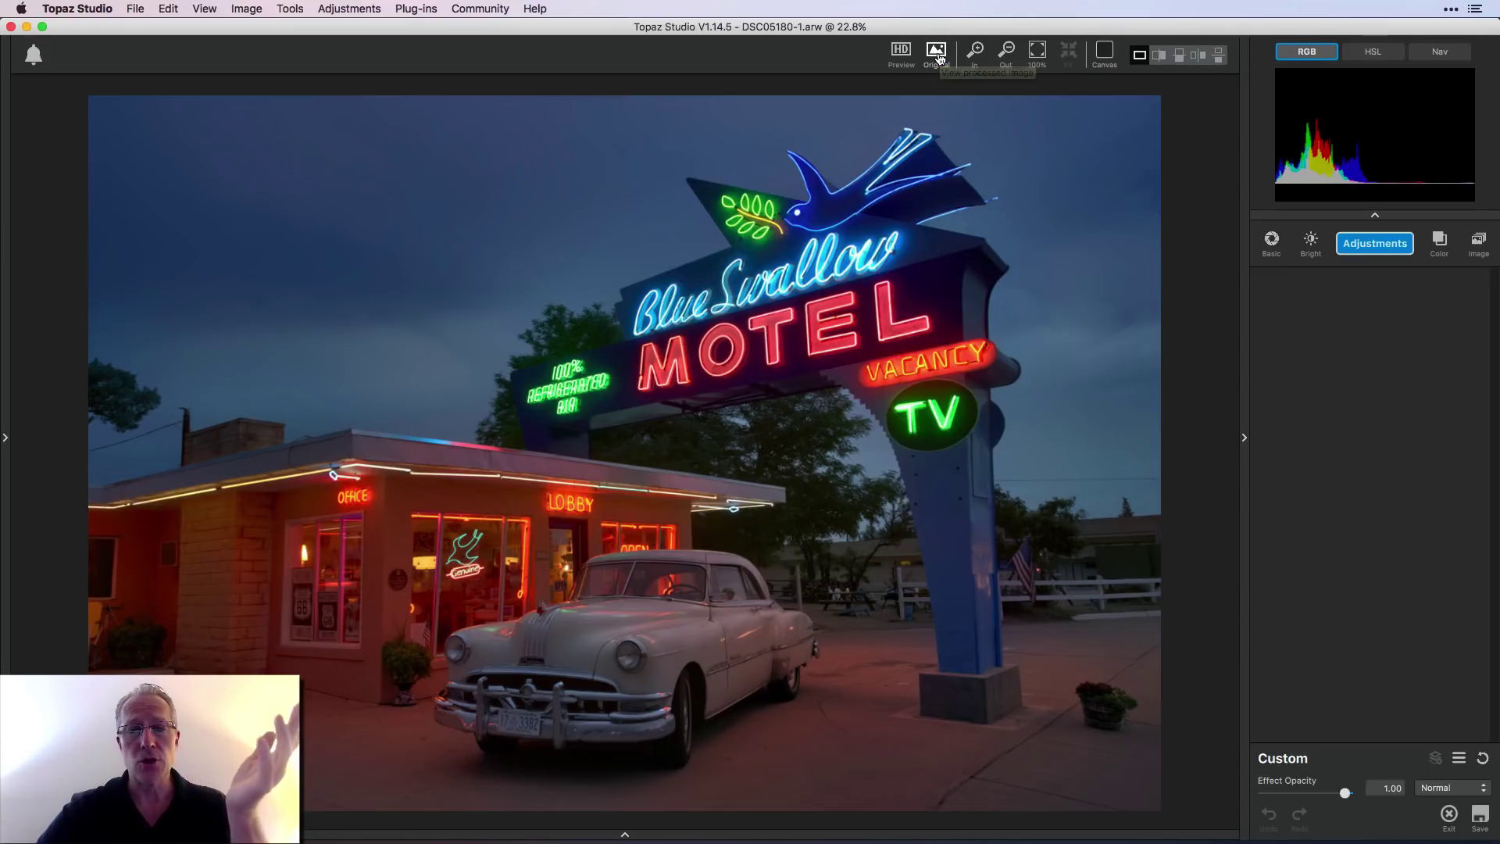
# Step: Add a Basic Adjustment layer above the Custom Adjust AI effect
pyautogui.click(1385, 245)
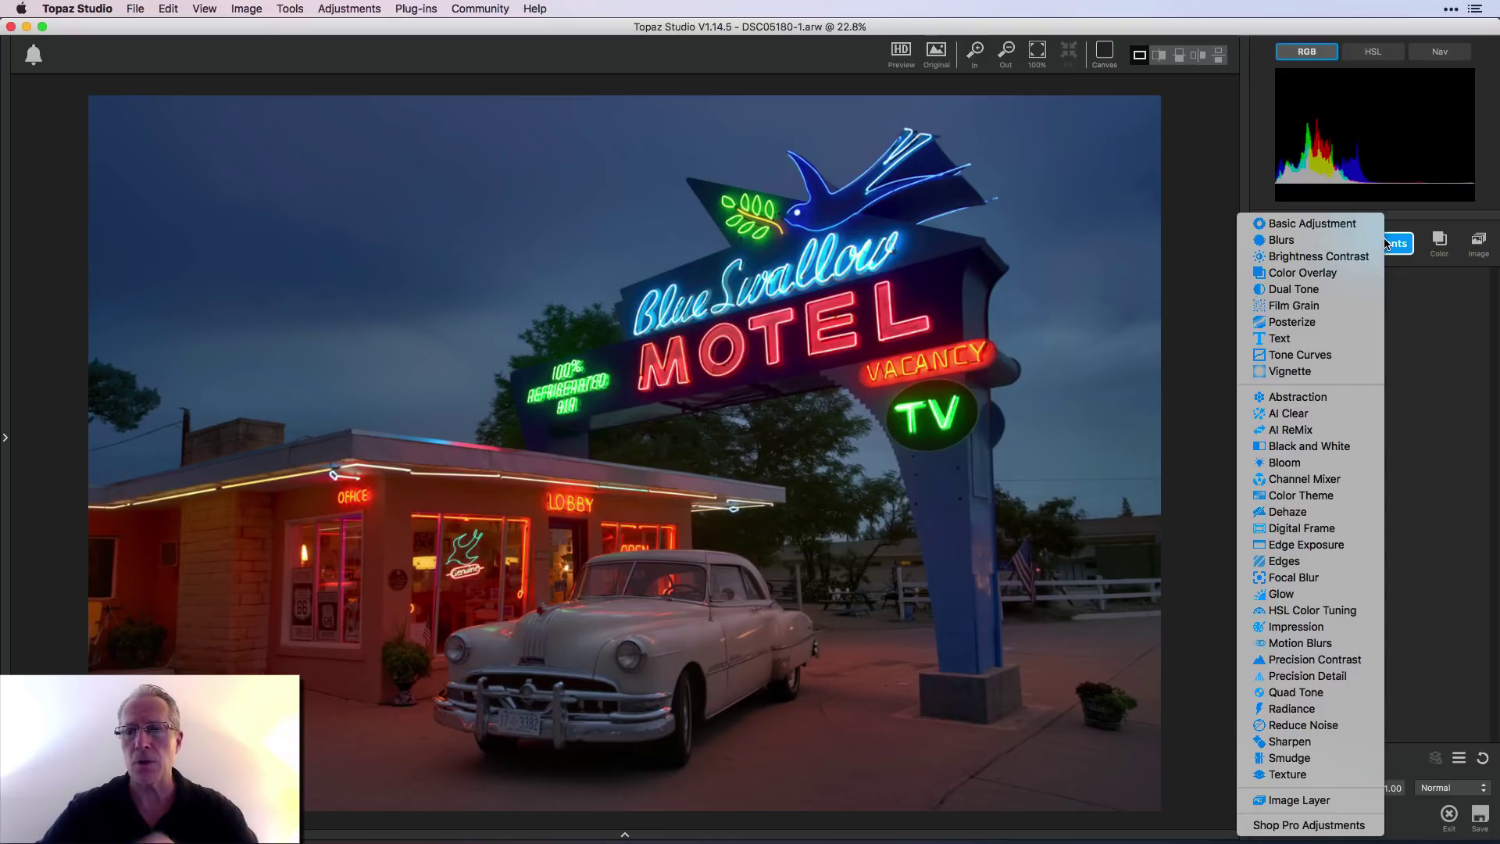
pyautogui.click(1324, 230)
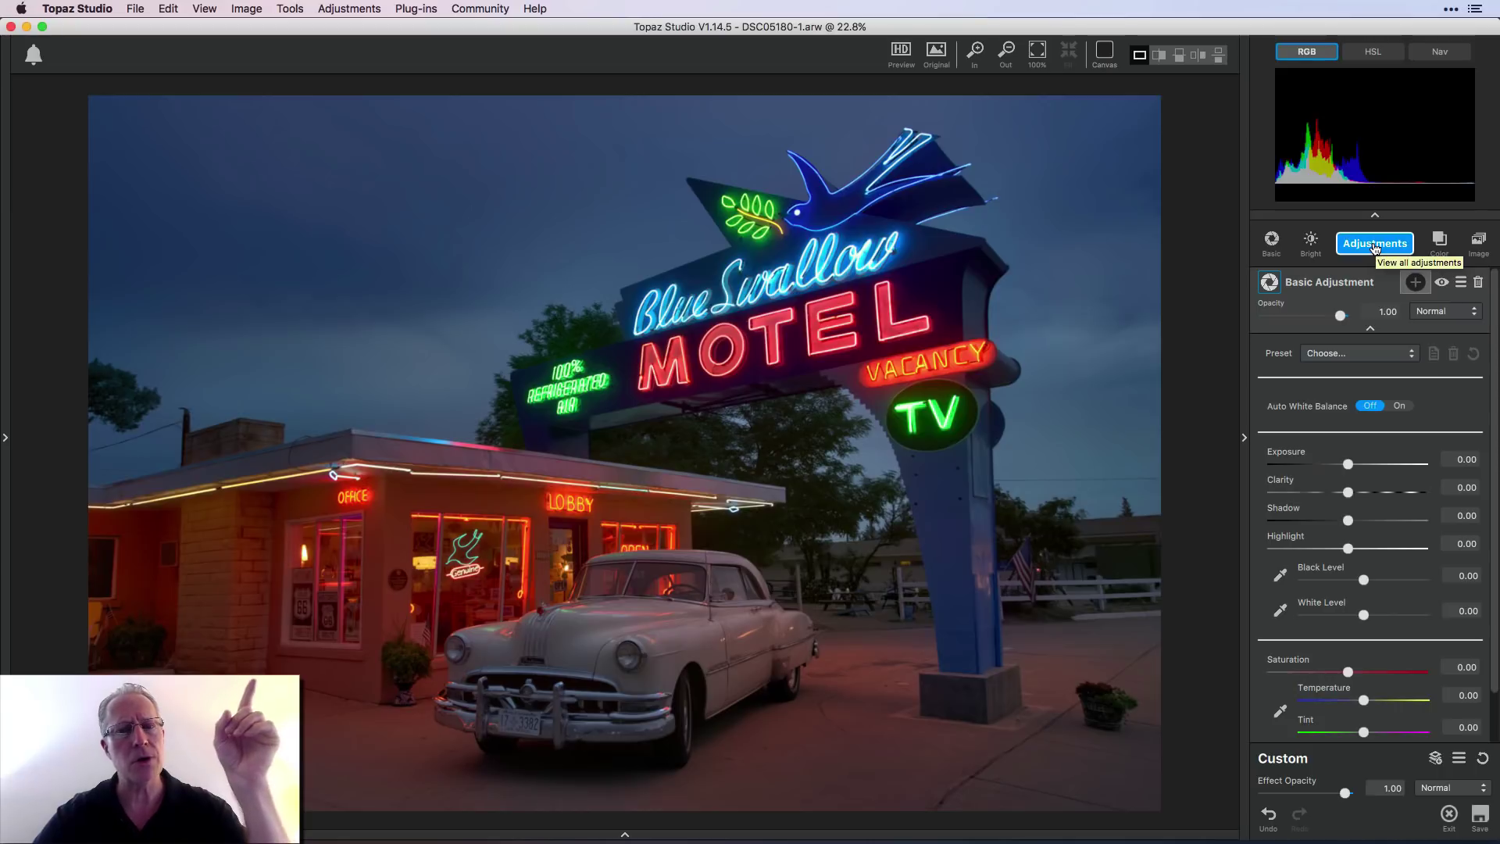
pyautogui.click(1375, 244)
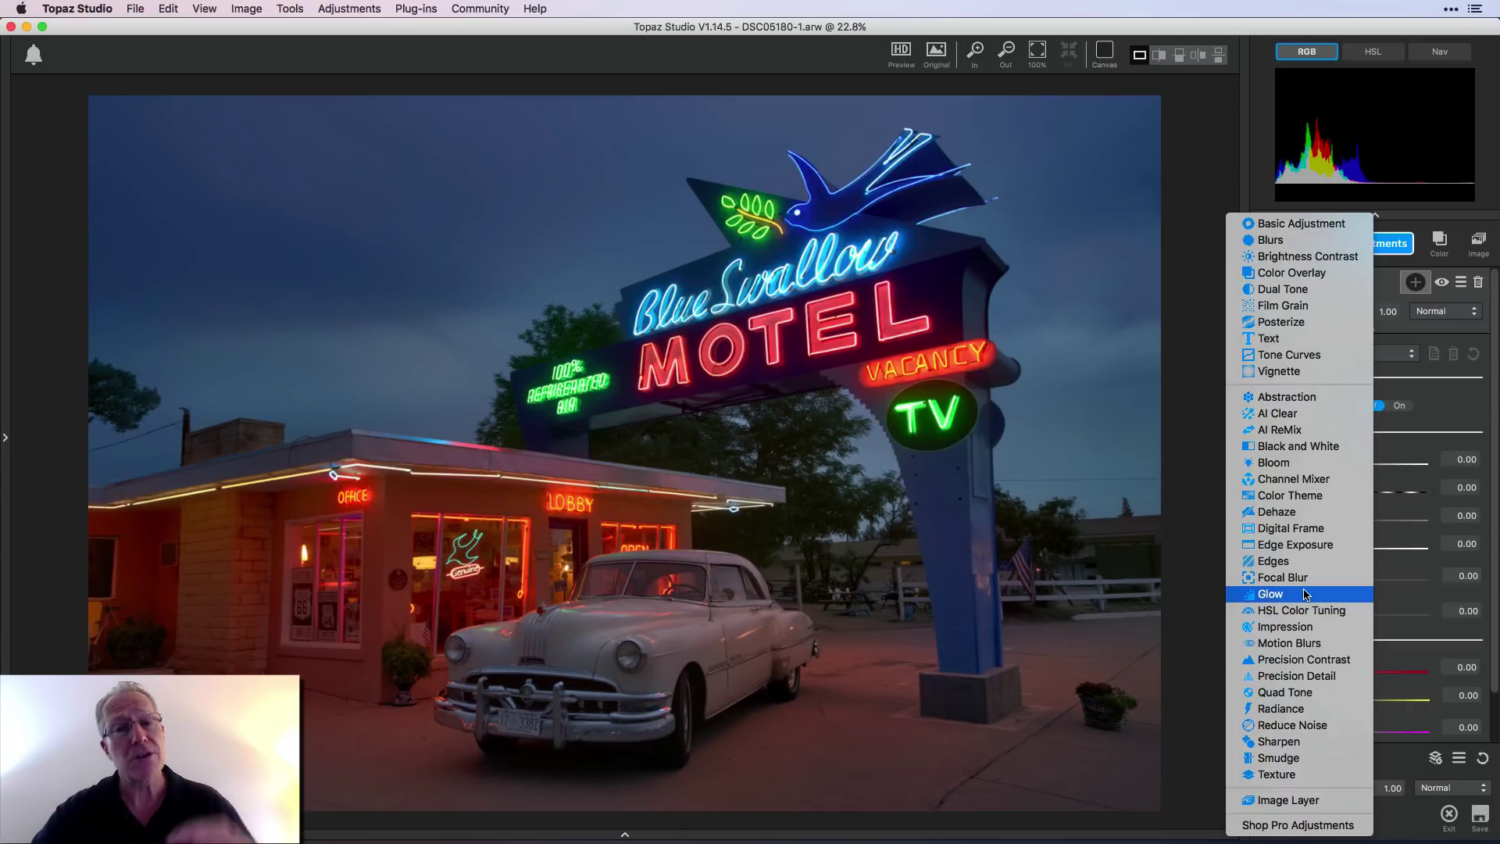
pyautogui.click(1184, 356)
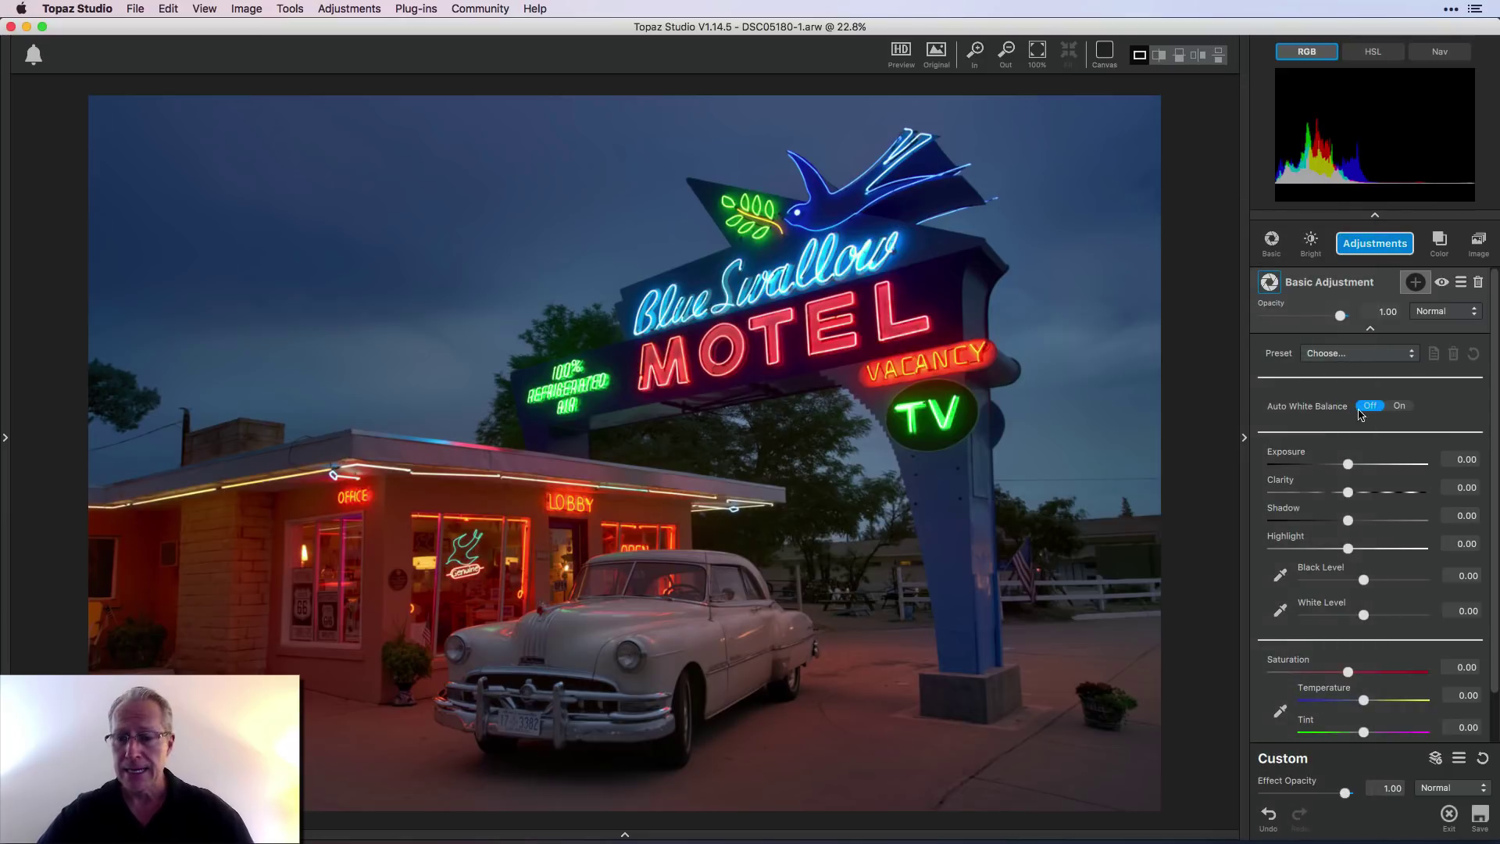
# Step: Set Clarity 0.20, Shadow -0.26, Highlight -0.18, Saturation 0.16 and Temperature -0.16
pyautogui.scroll(-1, 1369, 561)
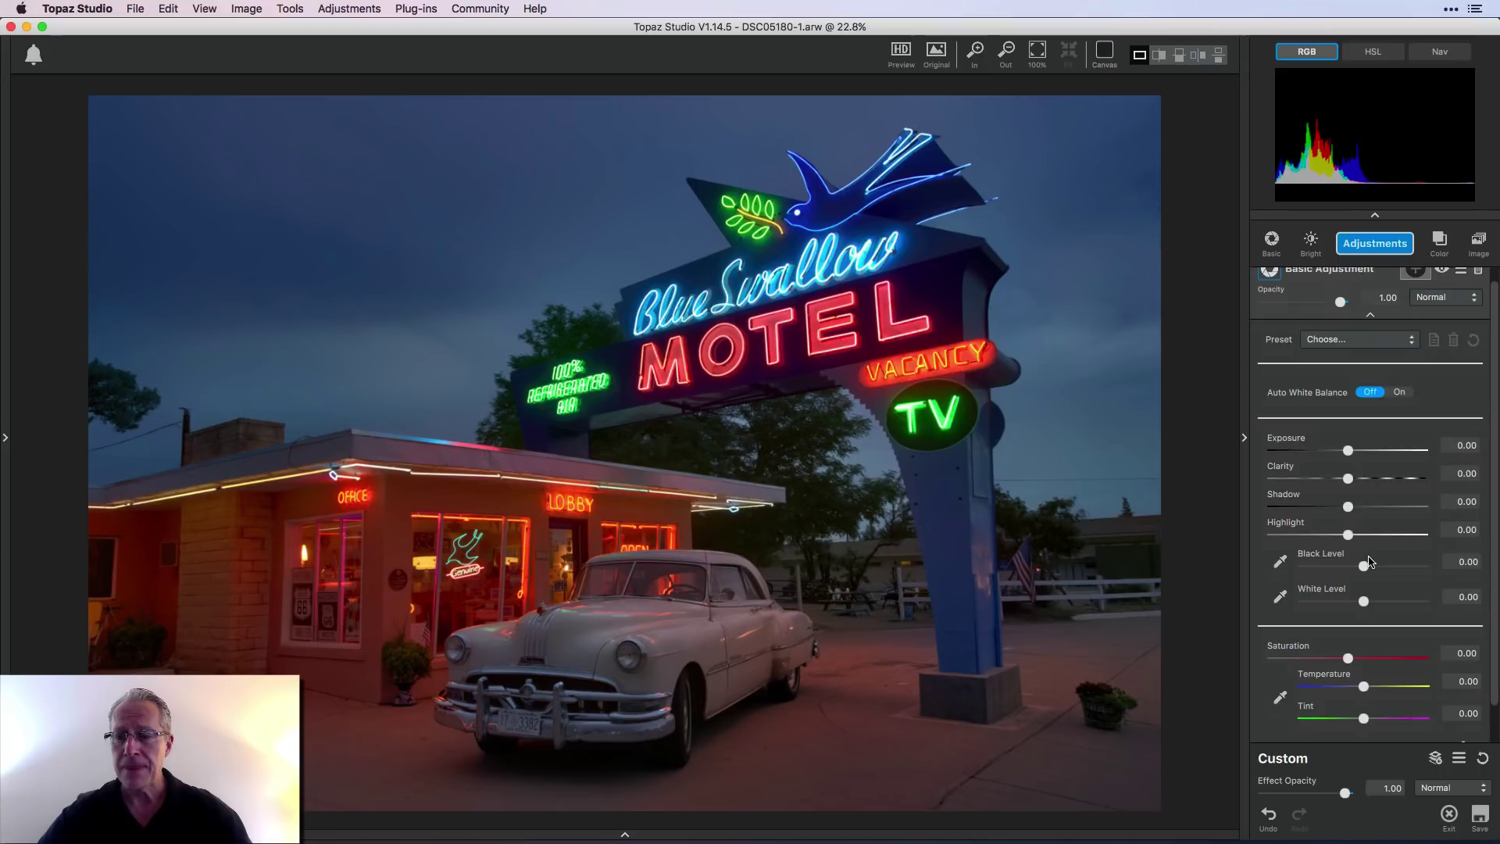
pyautogui.moveTo(1350, 479); pyautogui.dragTo(1365, 481)
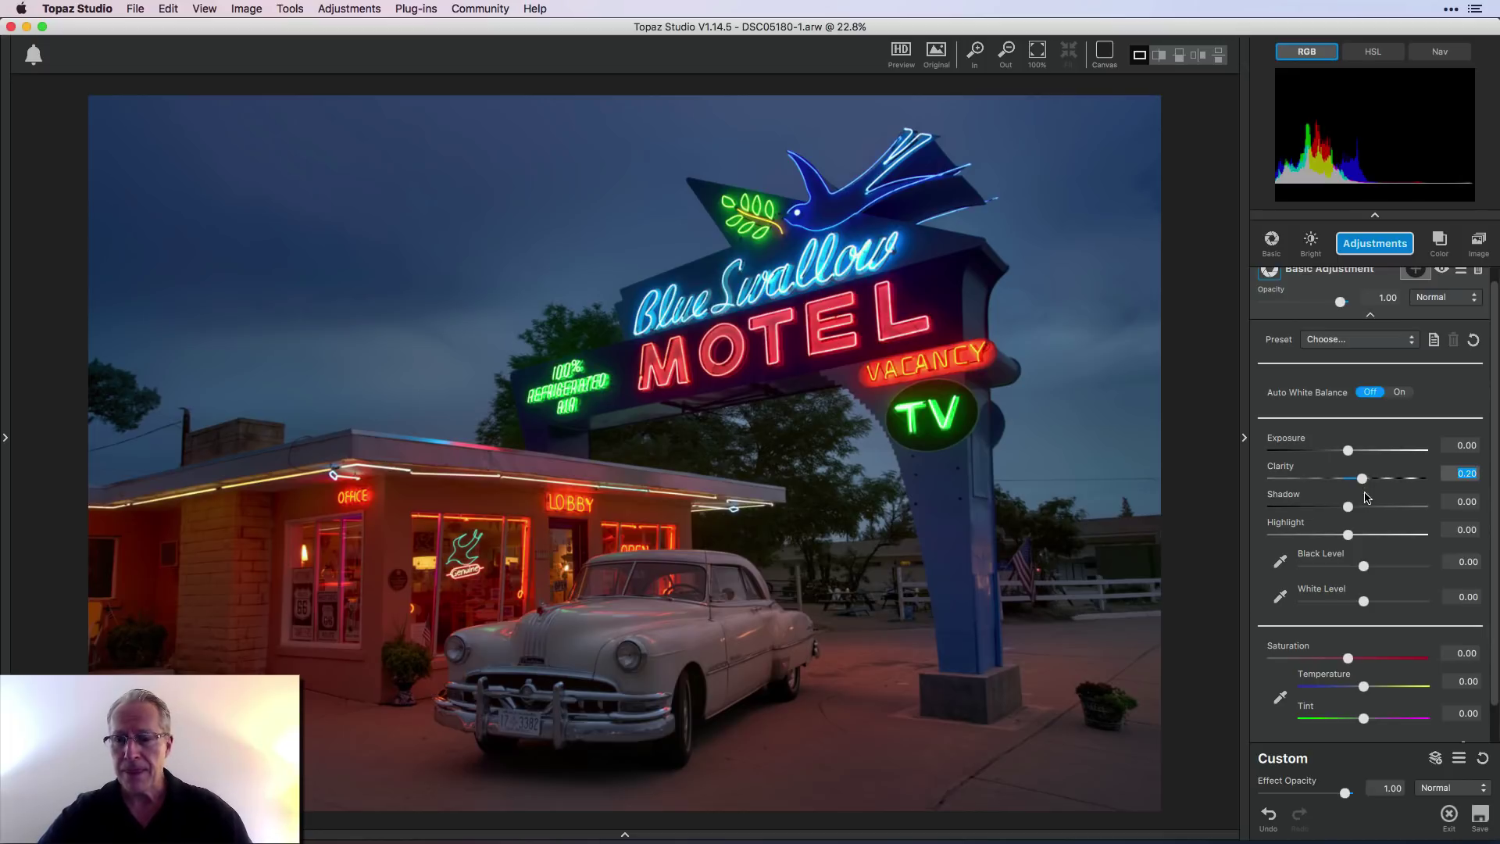
pyautogui.moveTo(1348, 506); pyautogui.dragTo(1330, 507)
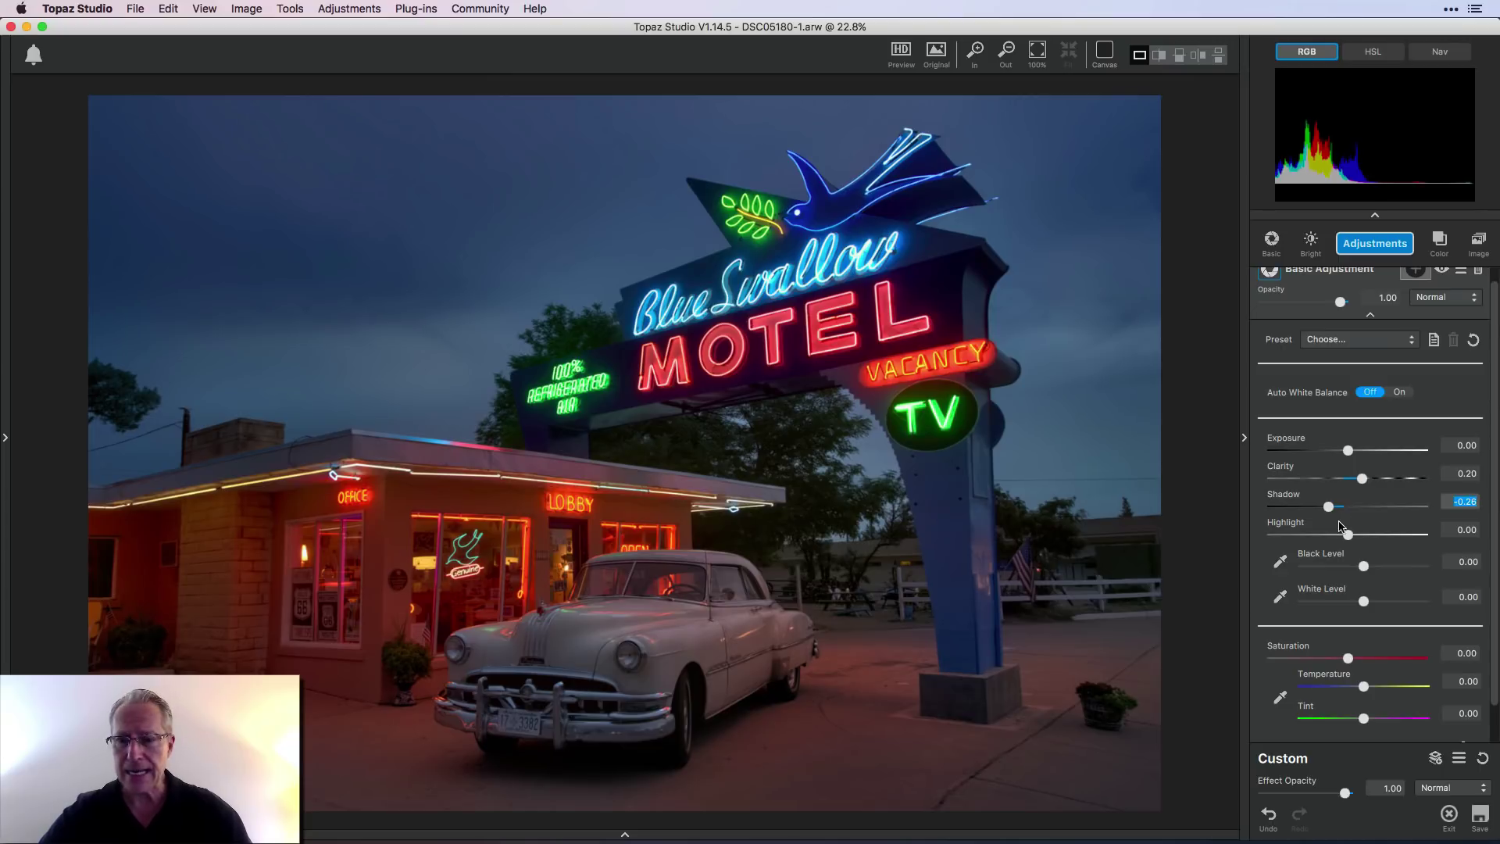
pyautogui.moveTo(1348, 535); pyautogui.dragTo(1336, 536)
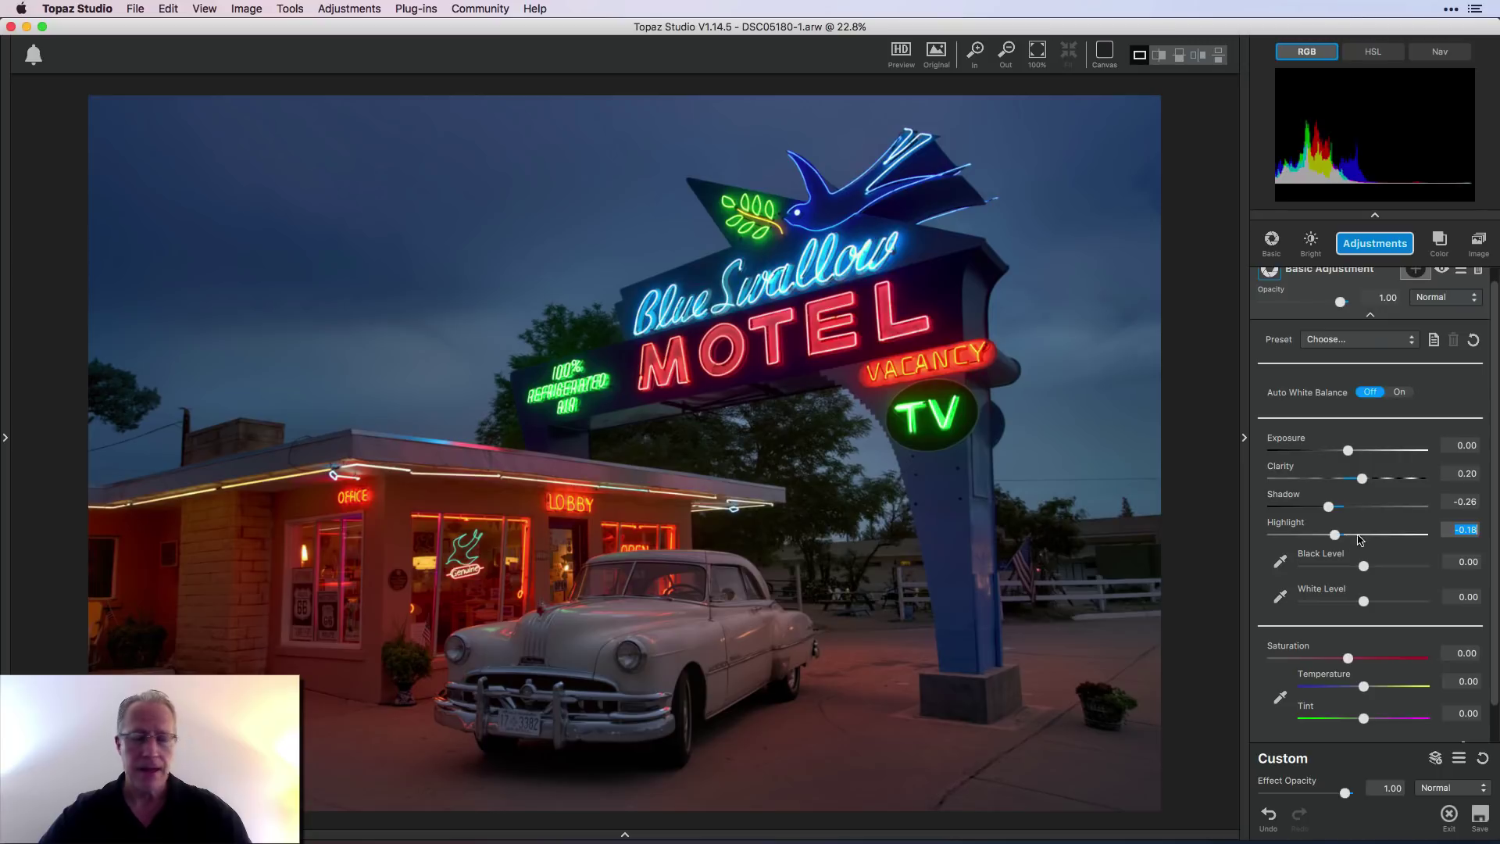
pyautogui.moveTo(1348, 659); pyautogui.dragTo(1360, 659)
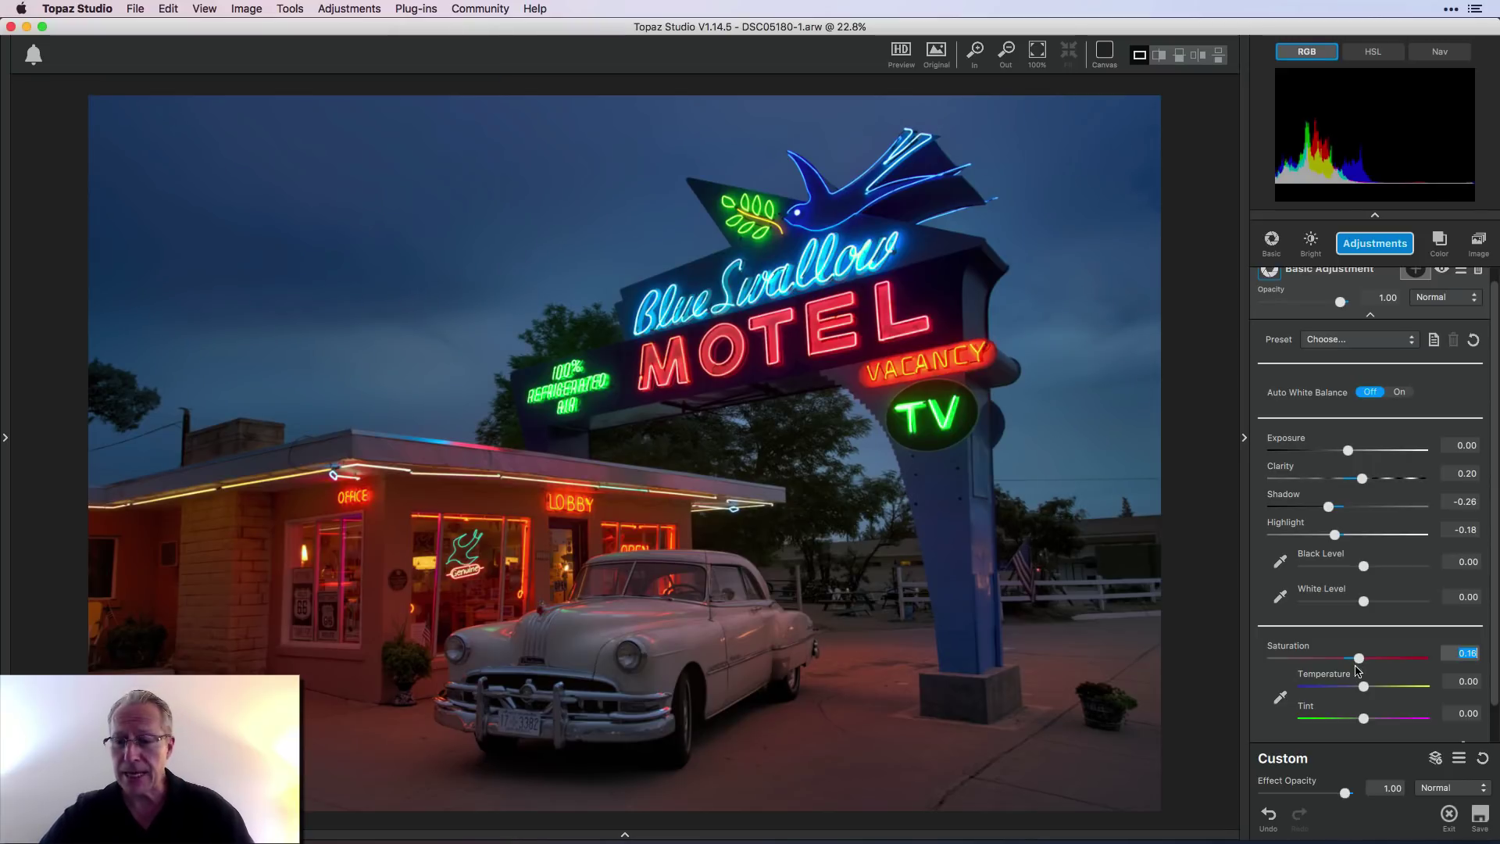
pyautogui.moveTo(1362, 687); pyautogui.dragTo(1355, 691)
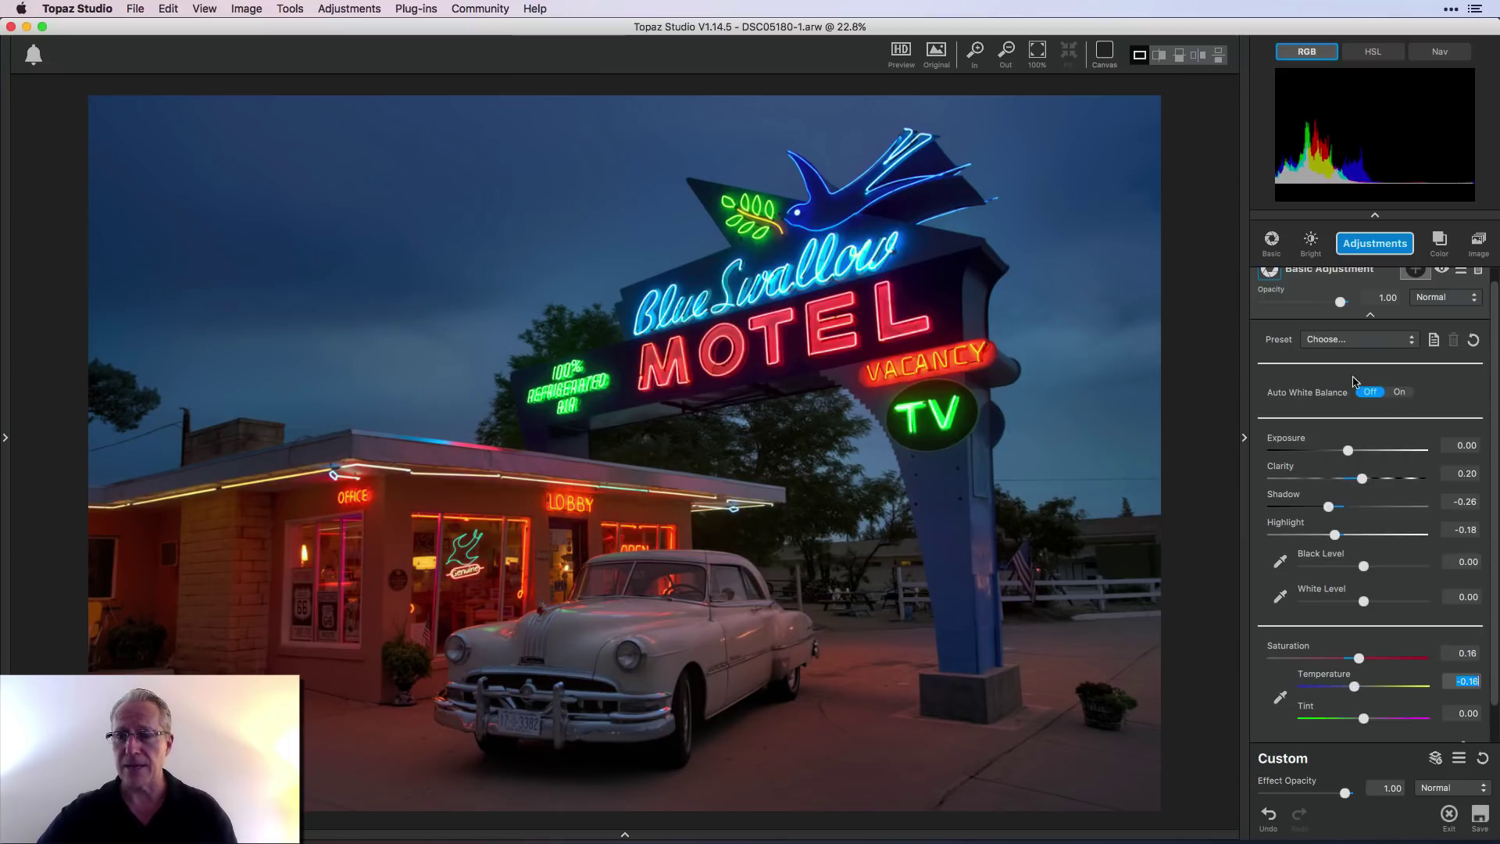
pyautogui.scroll(1, 1371, 320)
pyautogui.click(1371, 322)
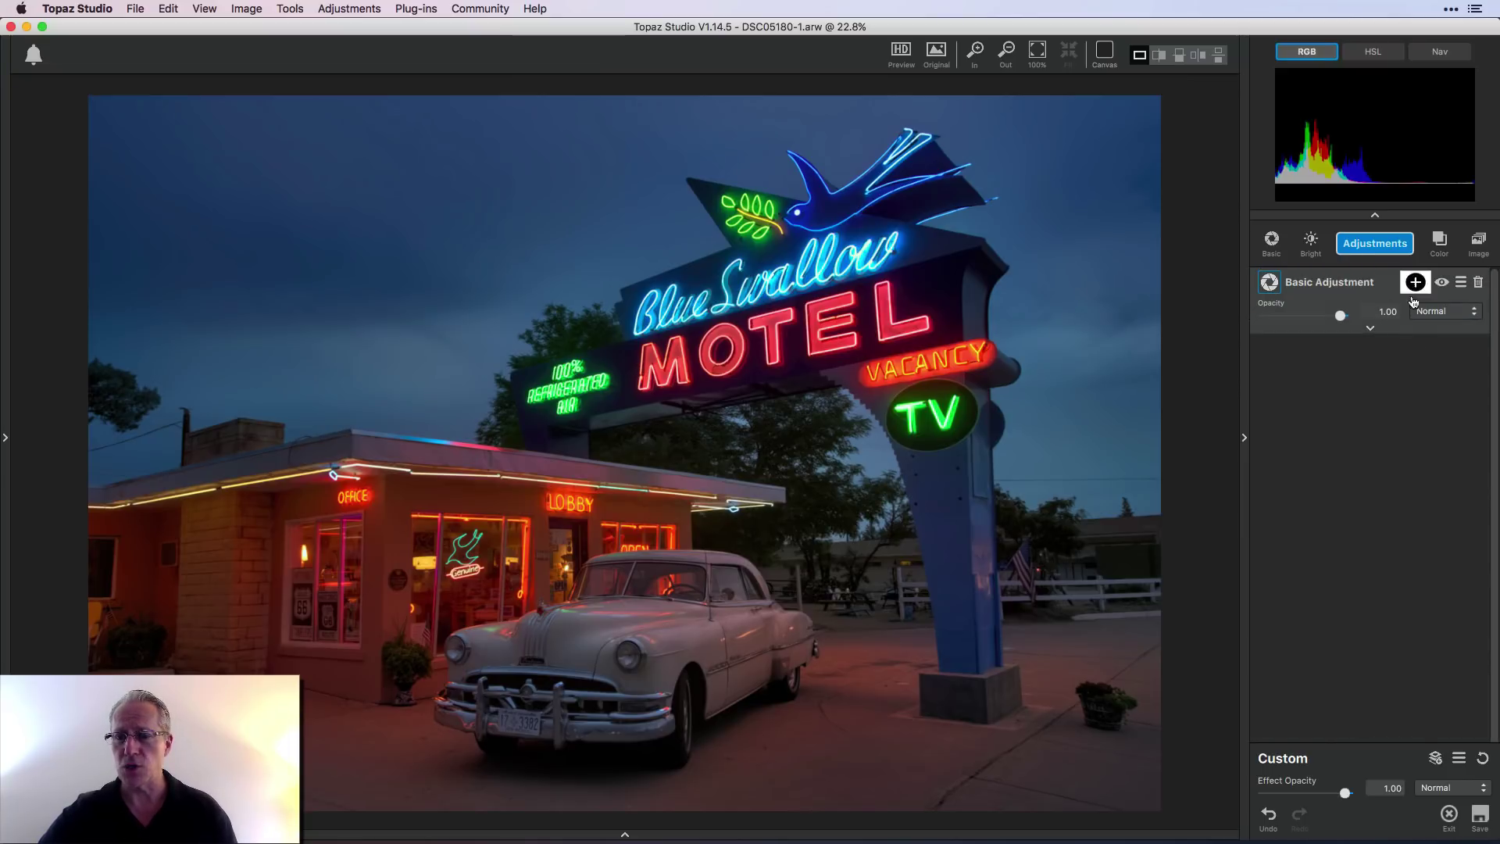
# Step: Compare with Basic Adjustment toggled off, then add a Quad Tone layer
pyautogui.click(1441, 283)
pyautogui.click(1442, 283)
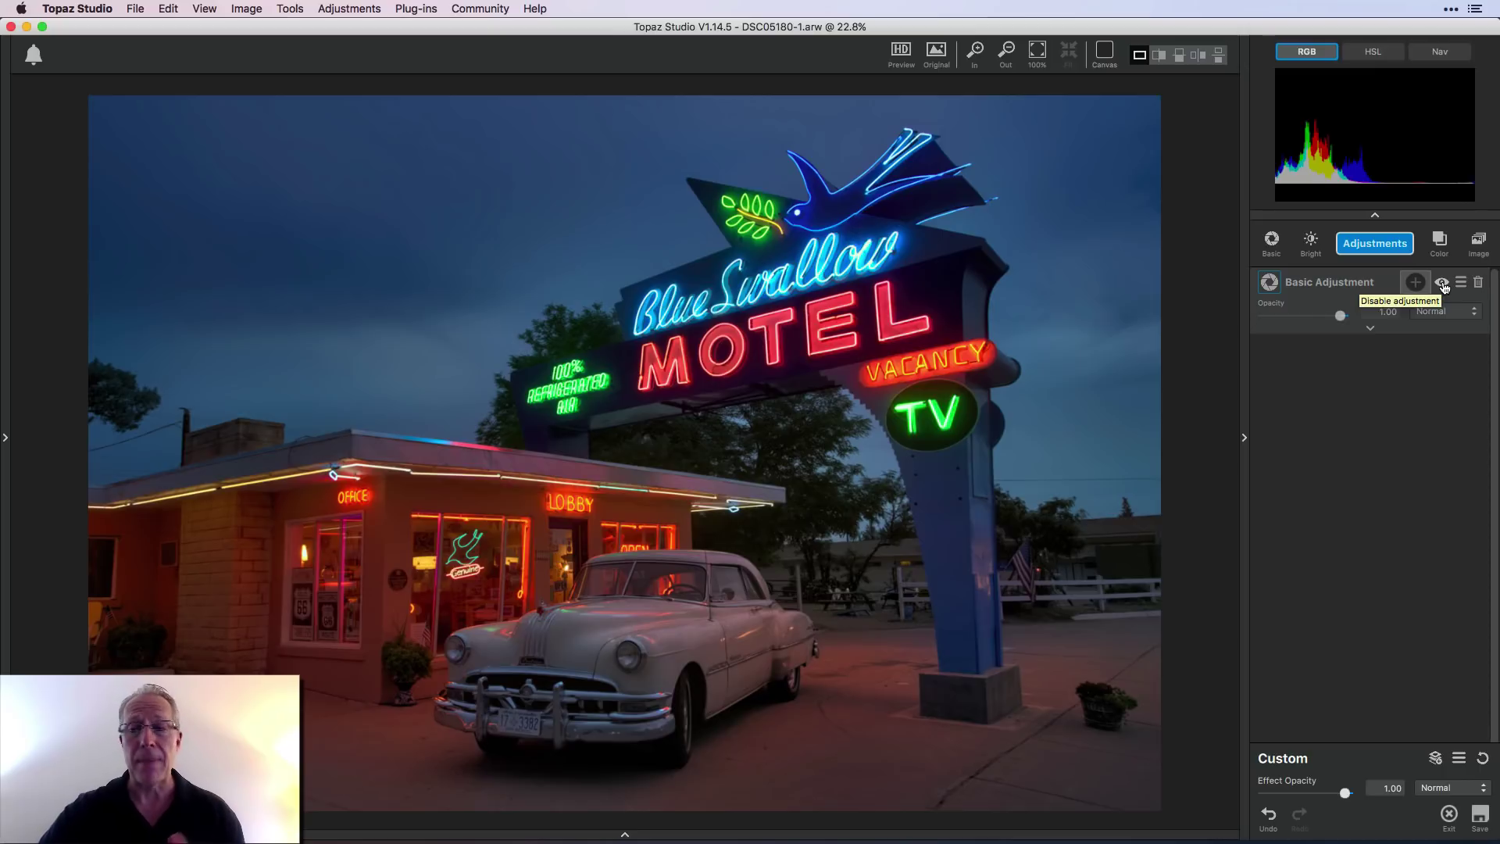
pyautogui.click(1388, 247)
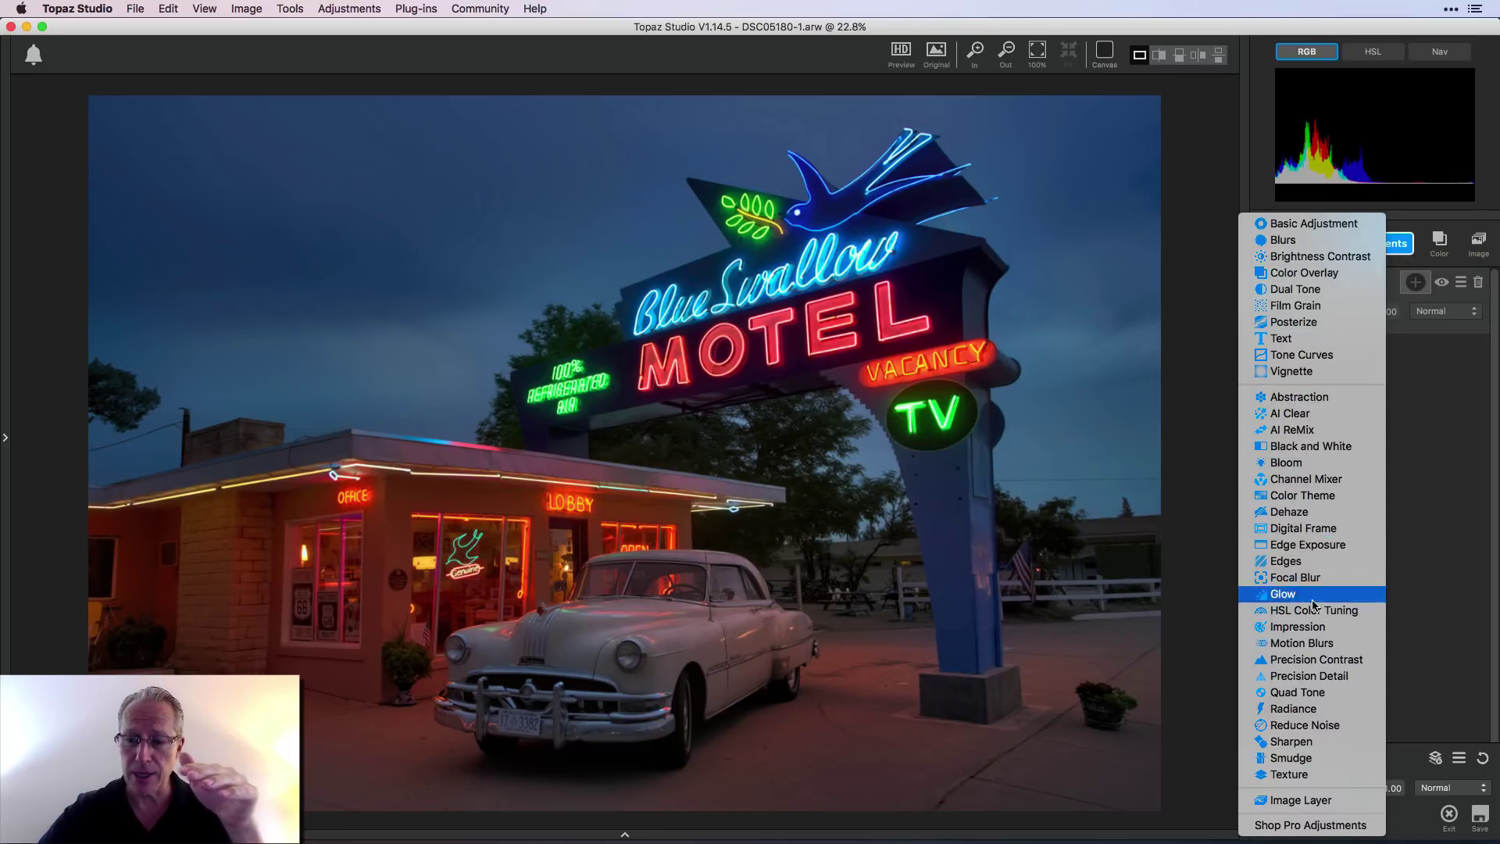
pyautogui.click(1312, 692)
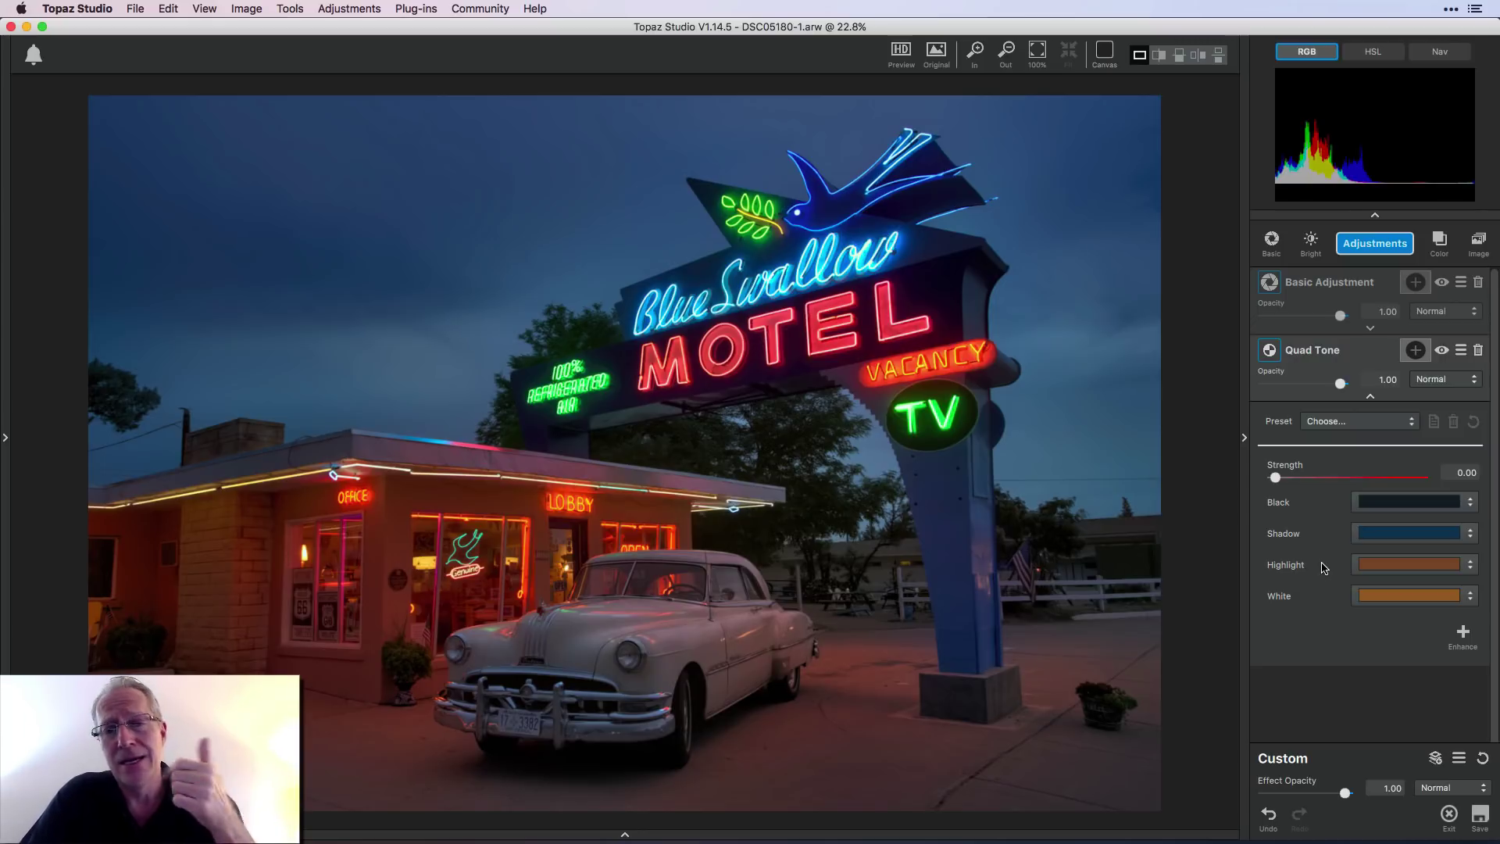
pyautogui.click(1385, 244)
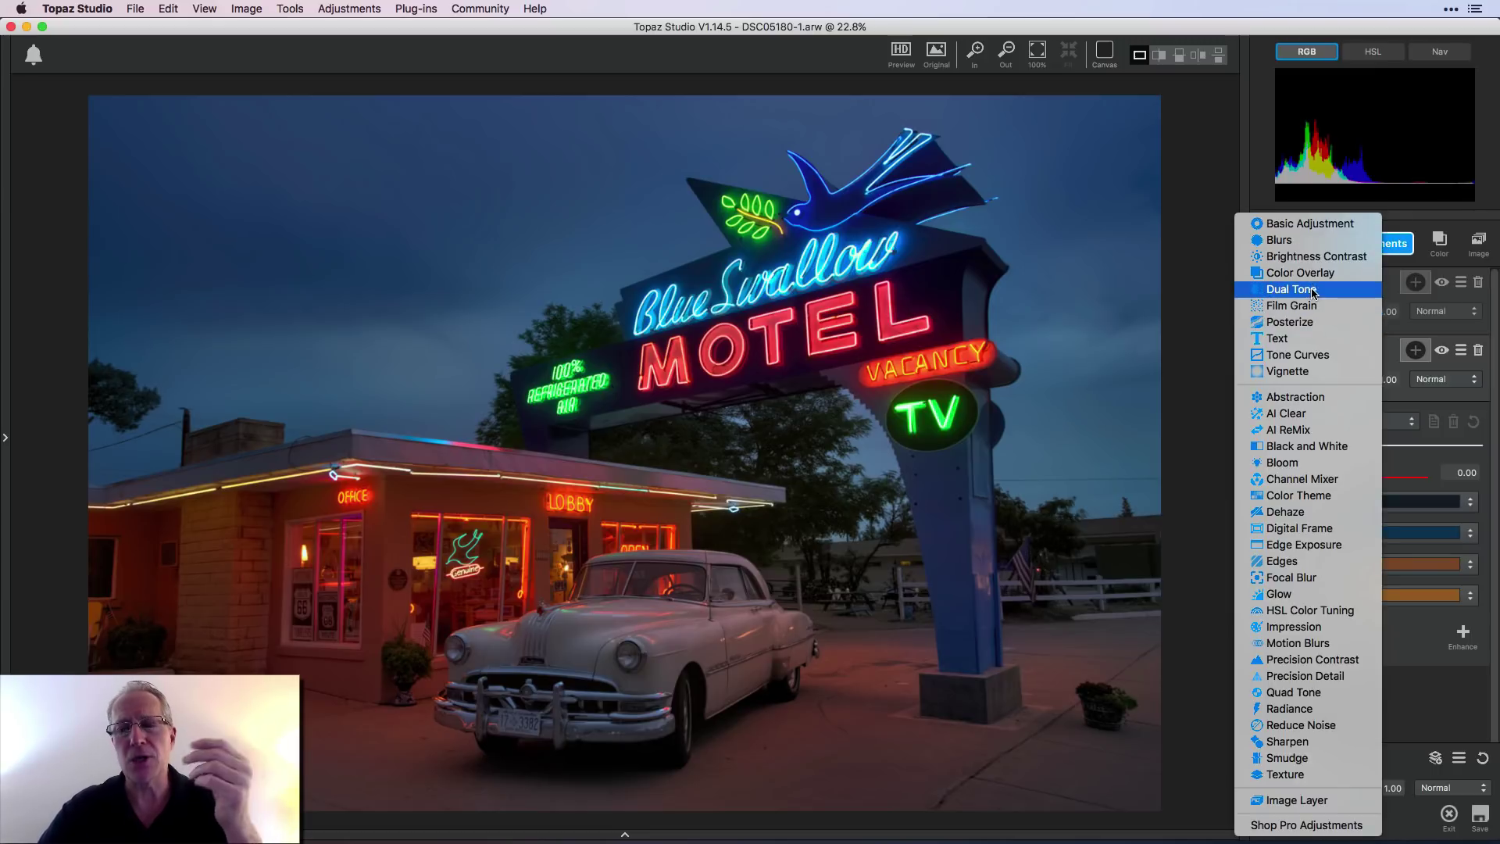
pyautogui.click(1212, 211)
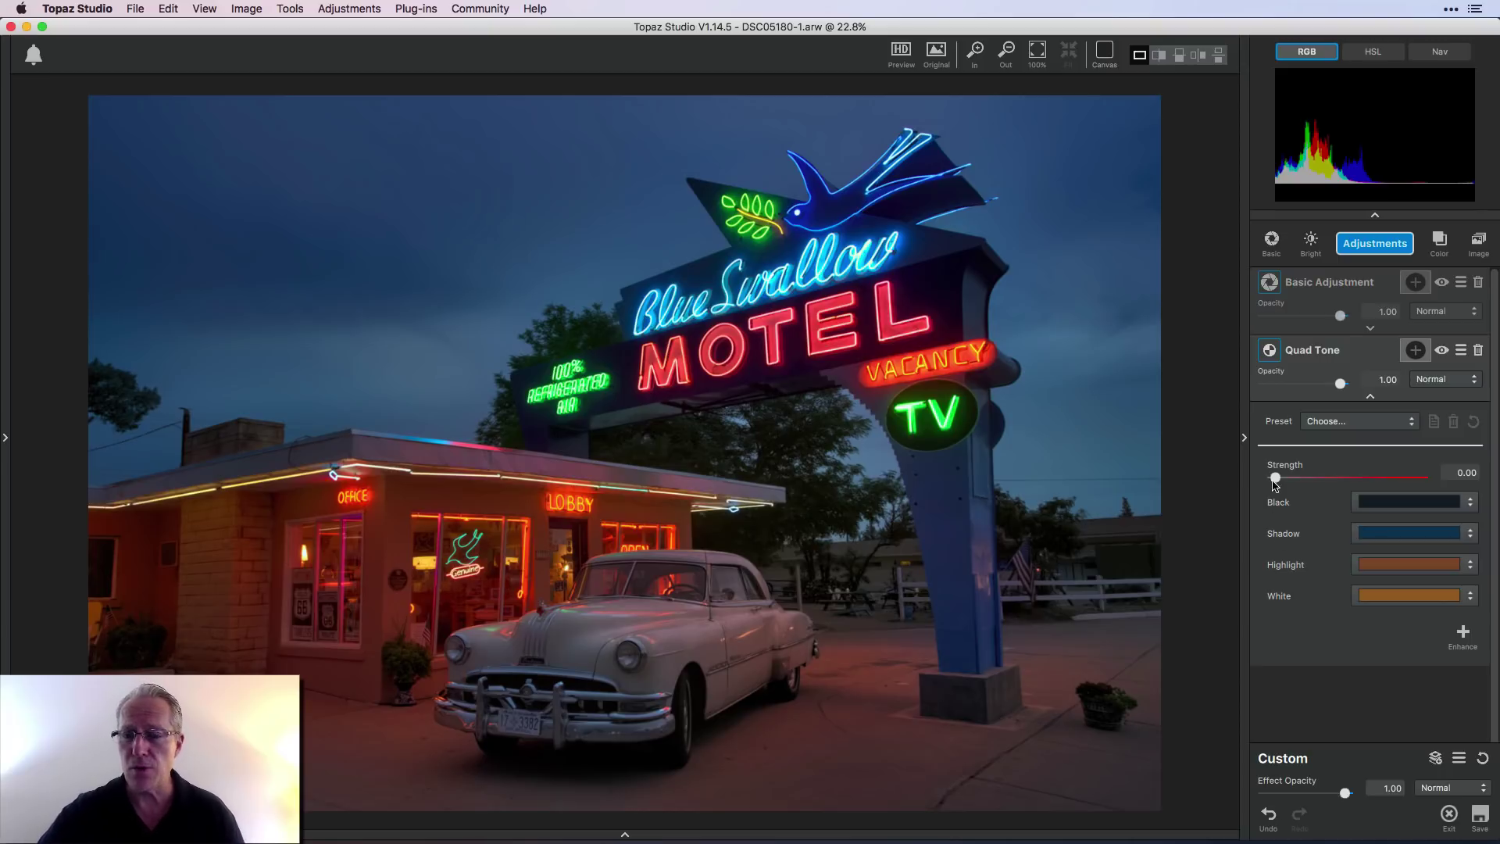
# Step: Raise the Quad Tone strength for a cool teal tint, comparing with it off
pyautogui.click(1275, 478)
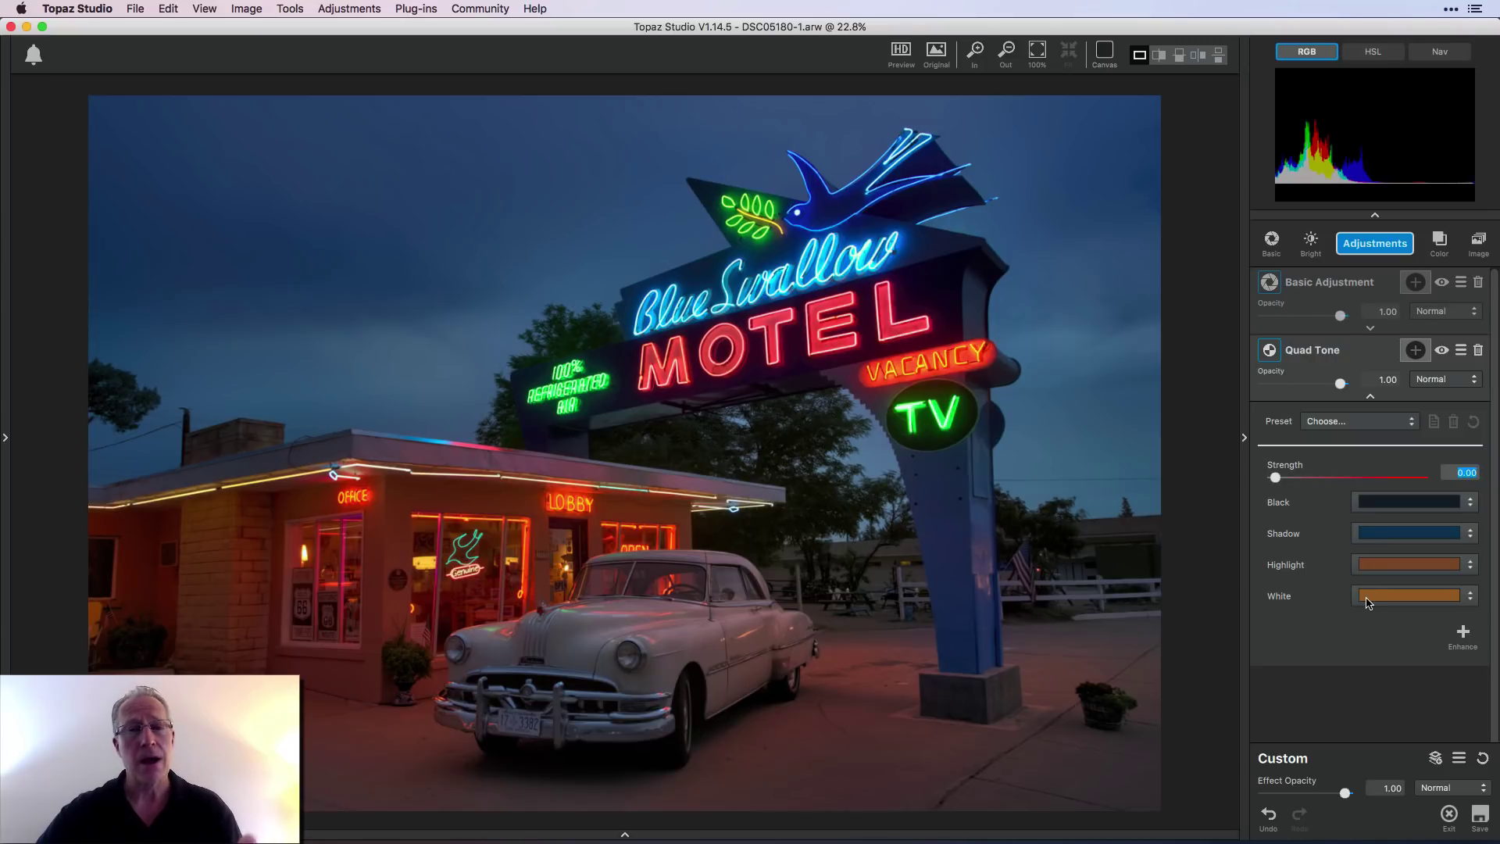
pyautogui.moveTo(1277, 478); pyautogui.dragTo(1341, 480)
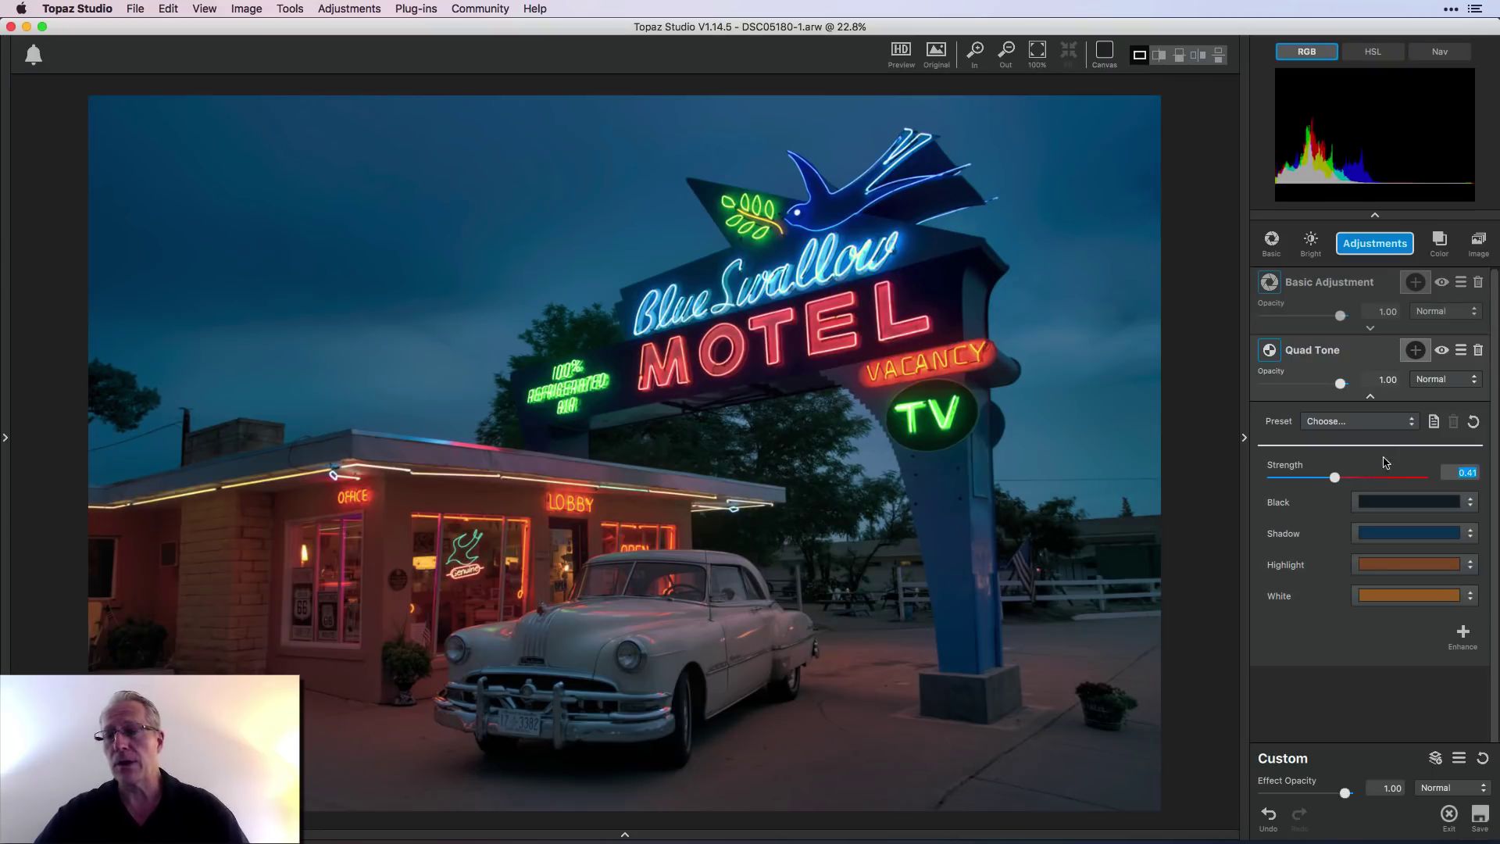
pyautogui.click(1441, 351)
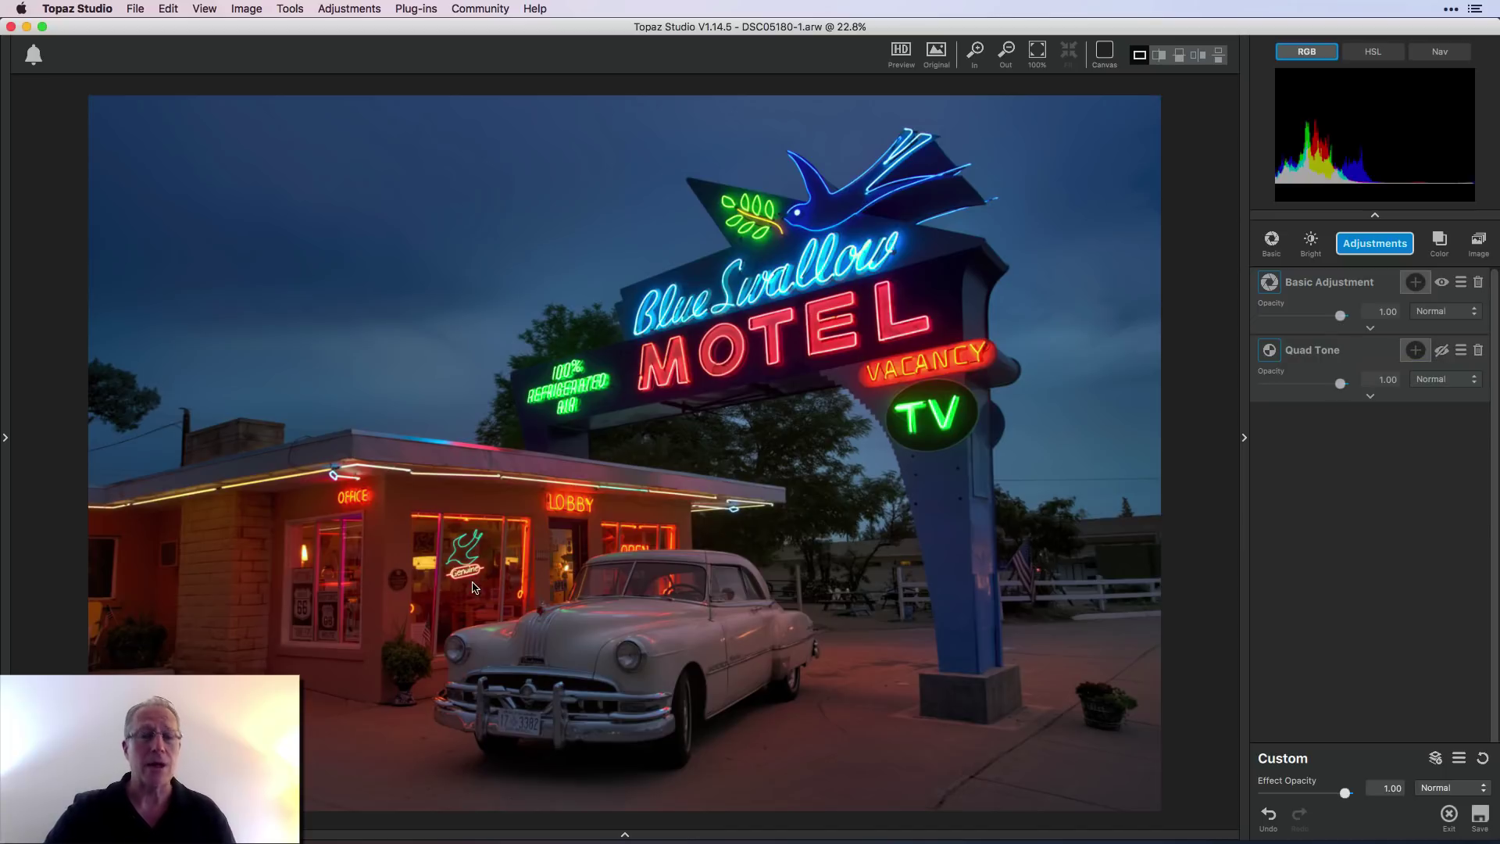
pyautogui.click(1442, 351)
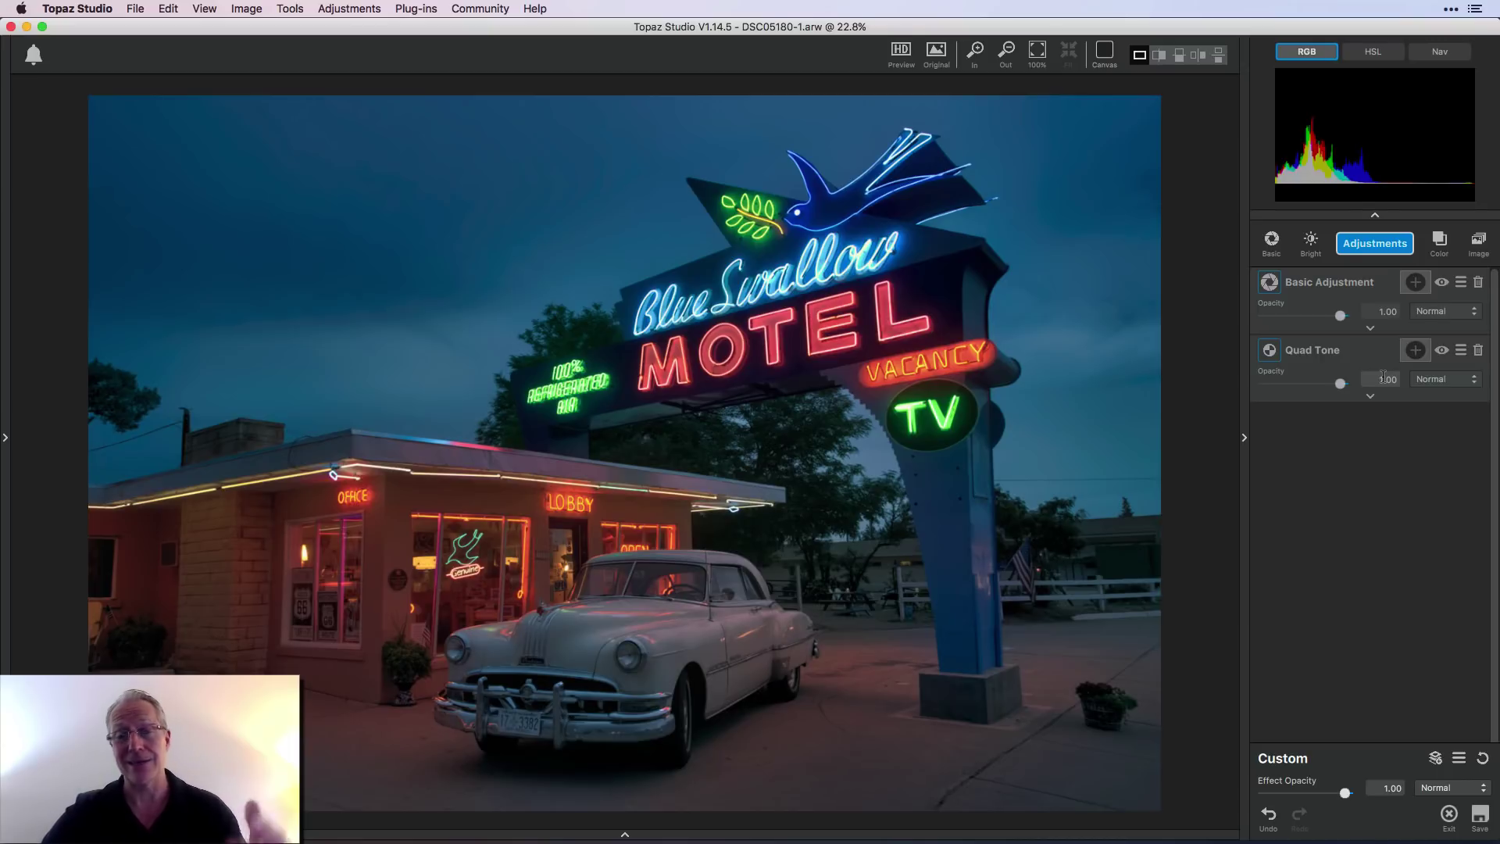
# Step: Add HSL Color Tuning and raise Orange Saturation to 0.69
pyautogui.click(1385, 247)
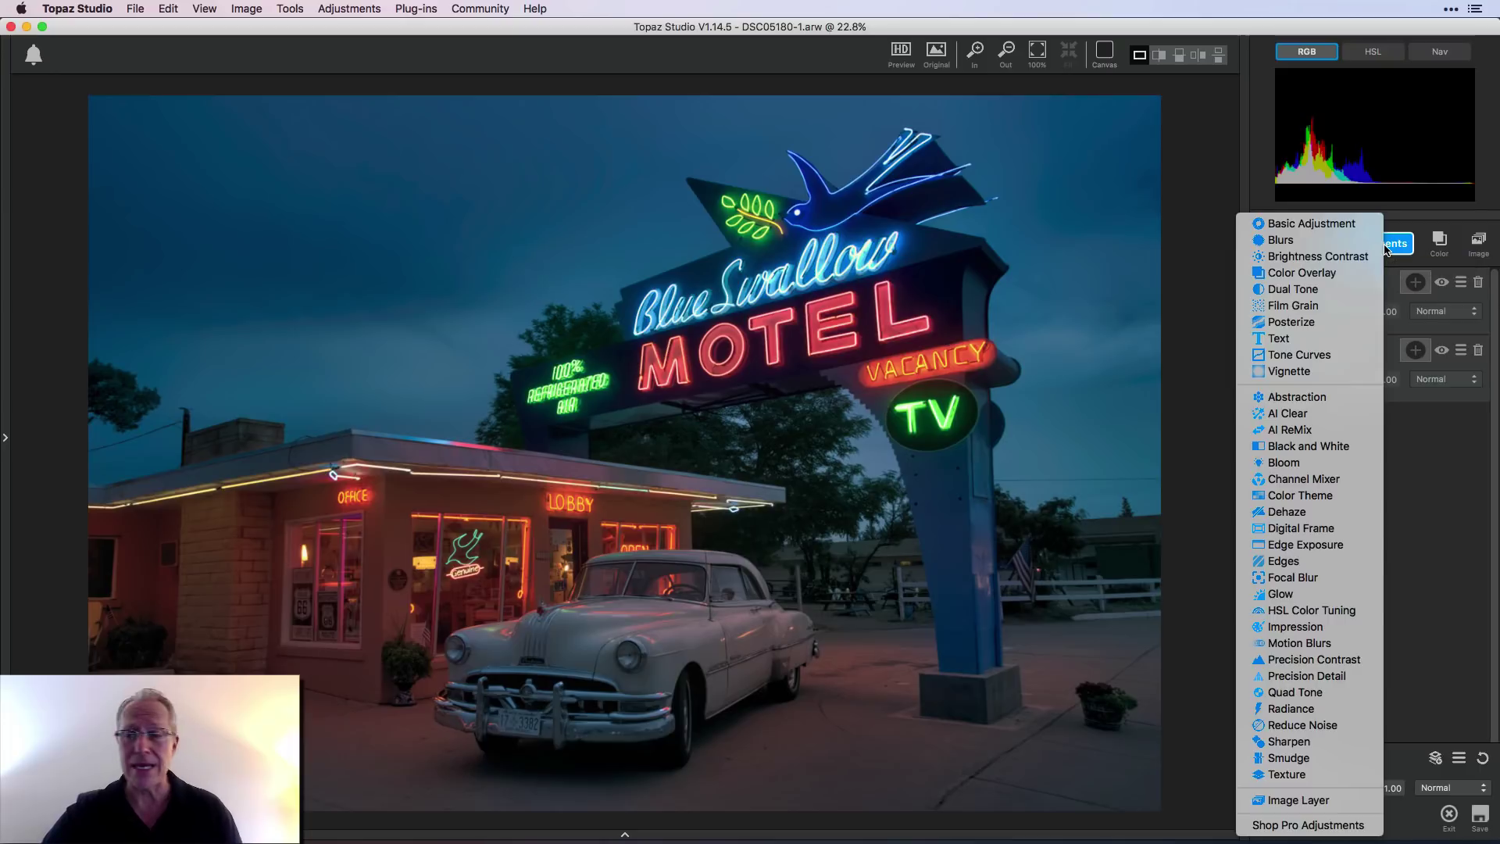
pyautogui.click(1312, 610)
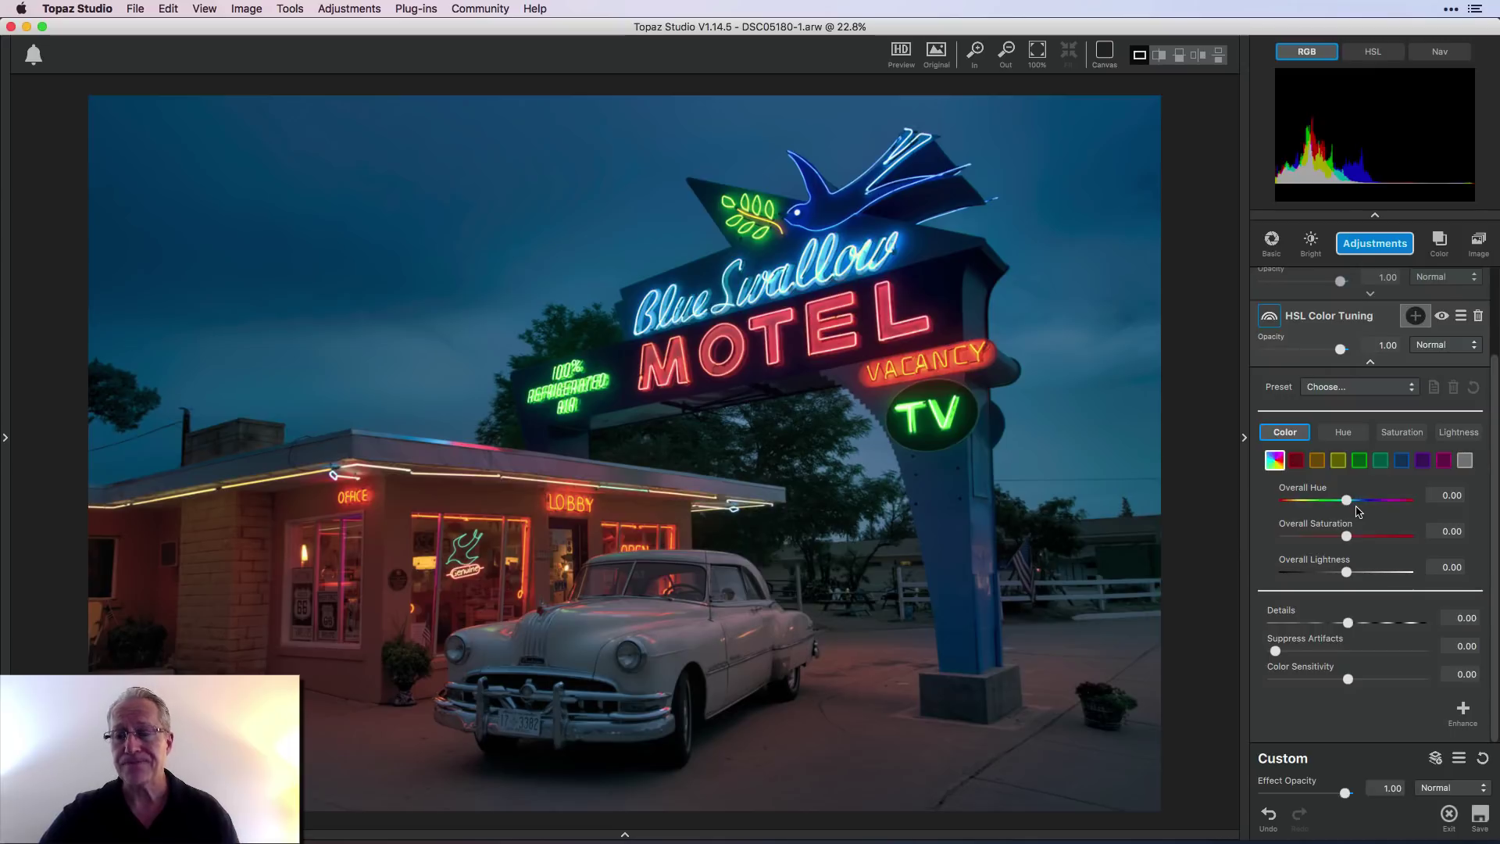
pyautogui.click(1317, 460)
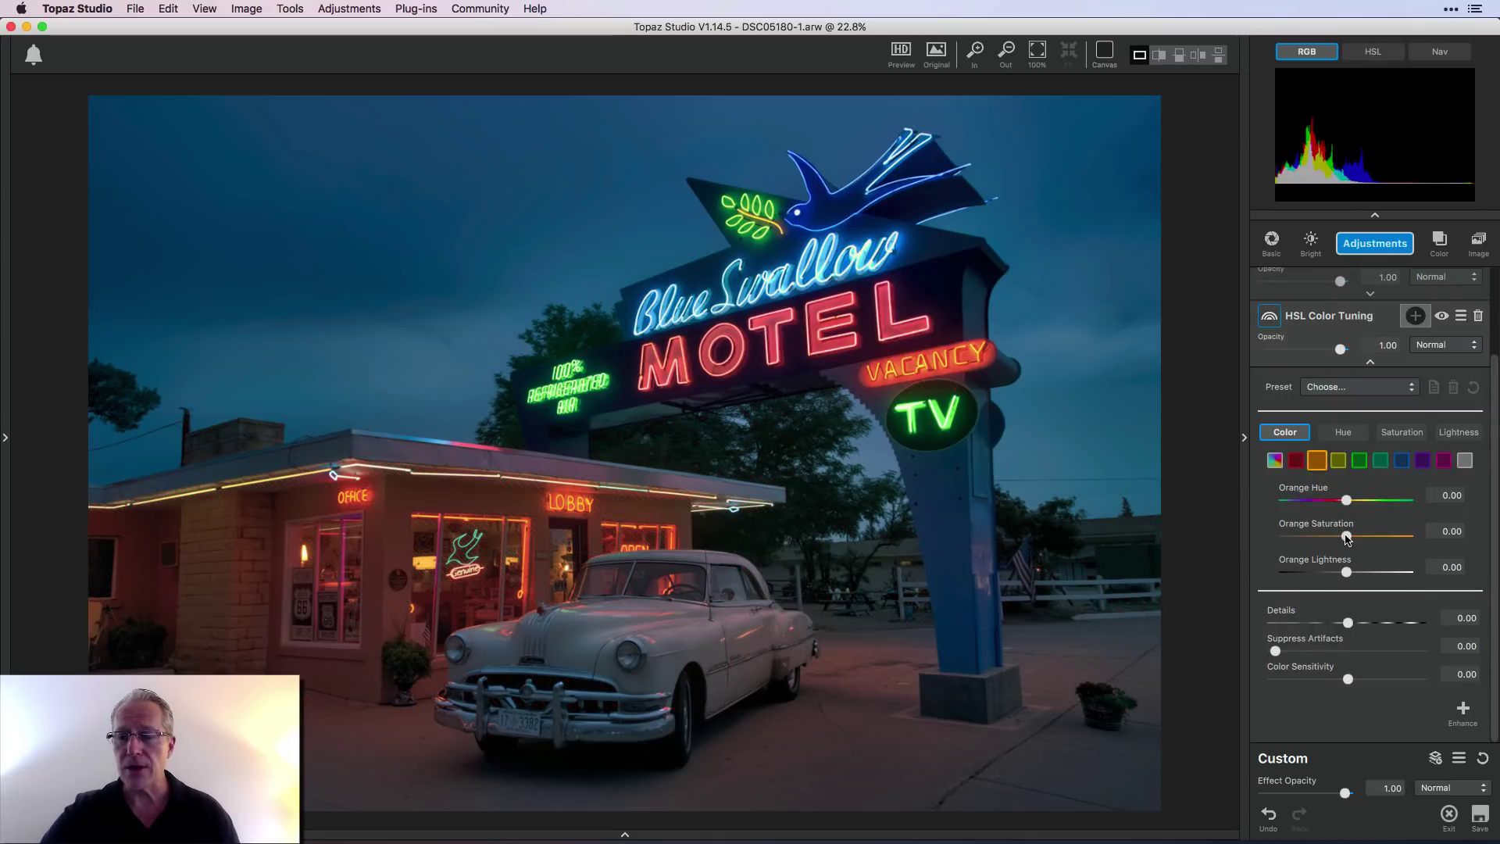
pyautogui.moveTo(1347, 538); pyautogui.dragTo(1365, 537)
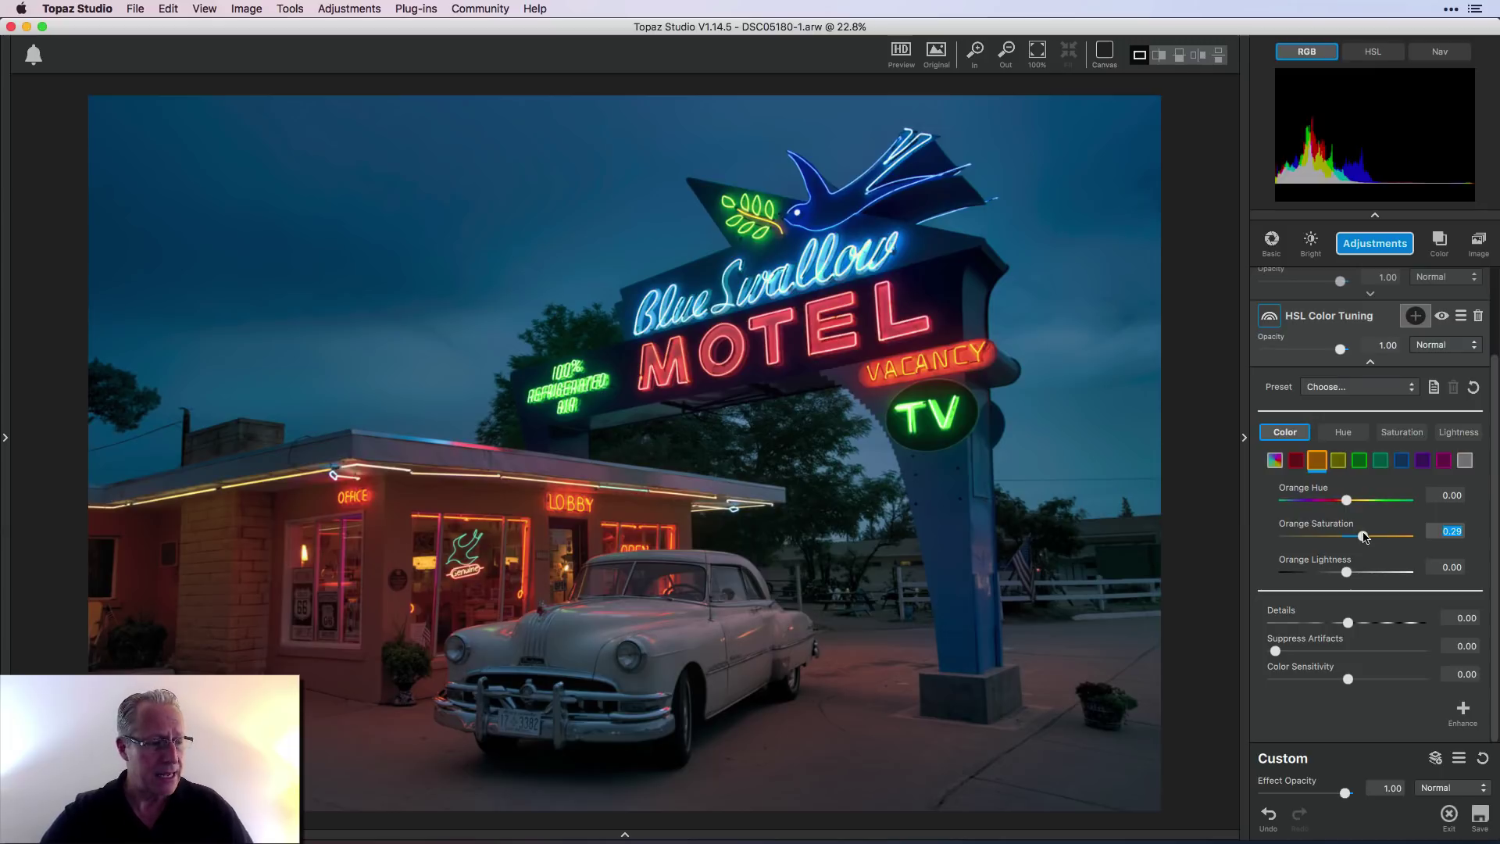
pyautogui.moveTo(1365, 537); pyautogui.dragTo(1387, 537)
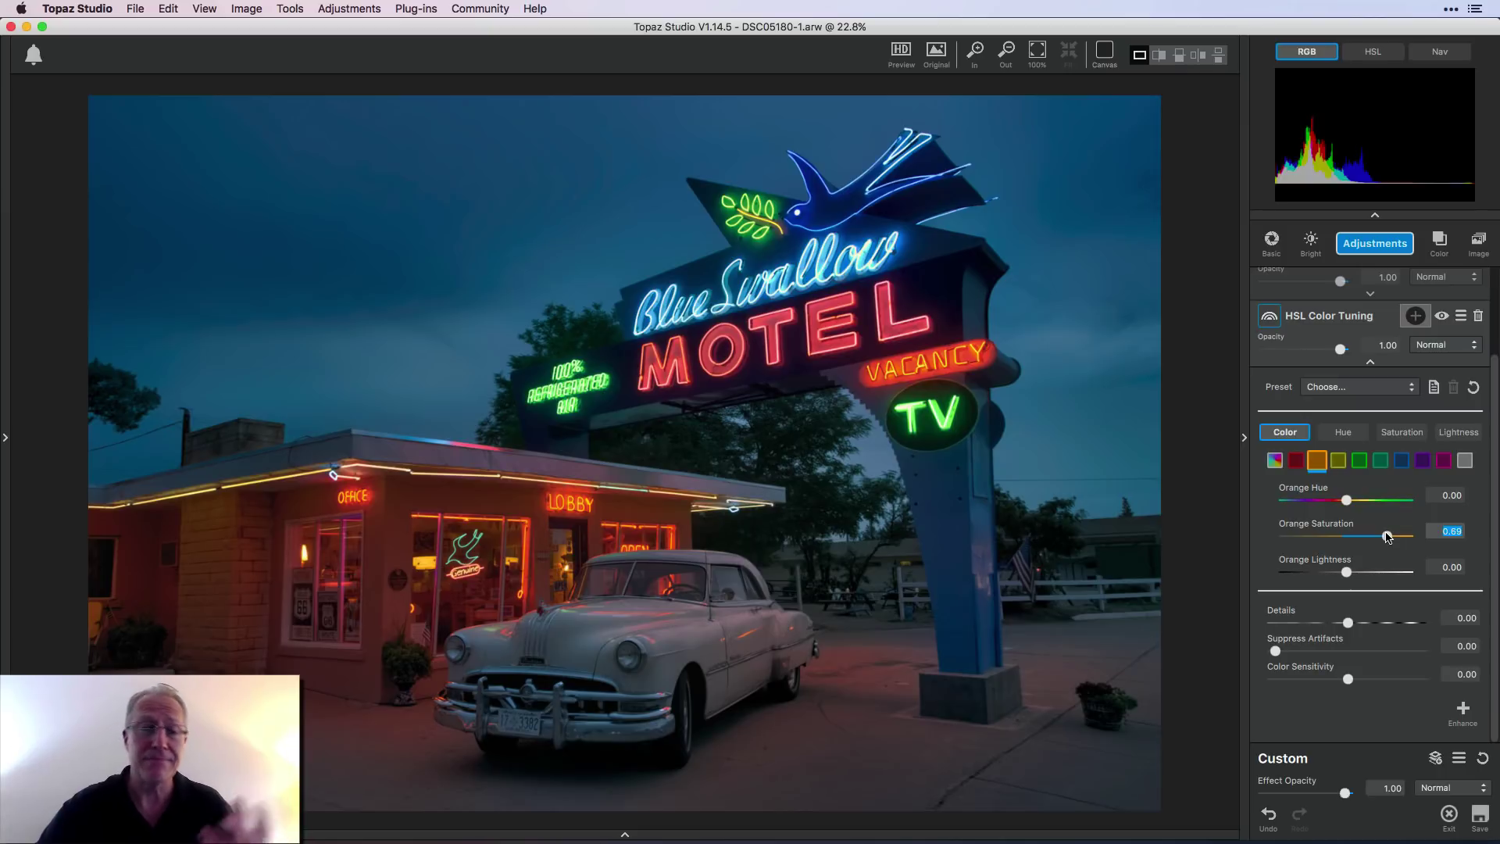
# Step: Set the blues to Hue 0.21, Saturation 0.39 and Lightness -0.48
pyautogui.click(1406, 464)
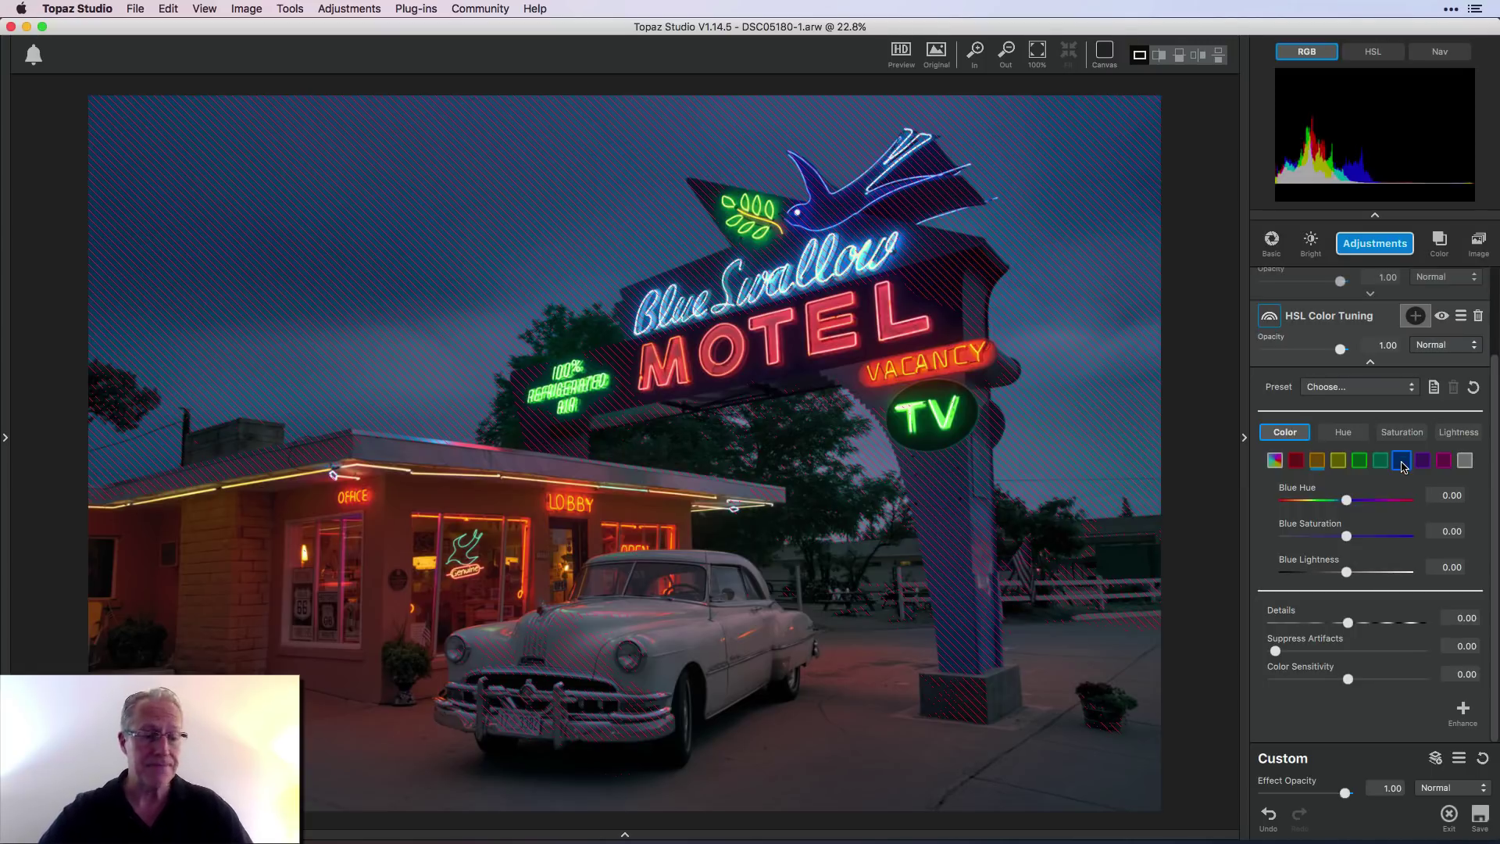
pyautogui.click(1353, 501)
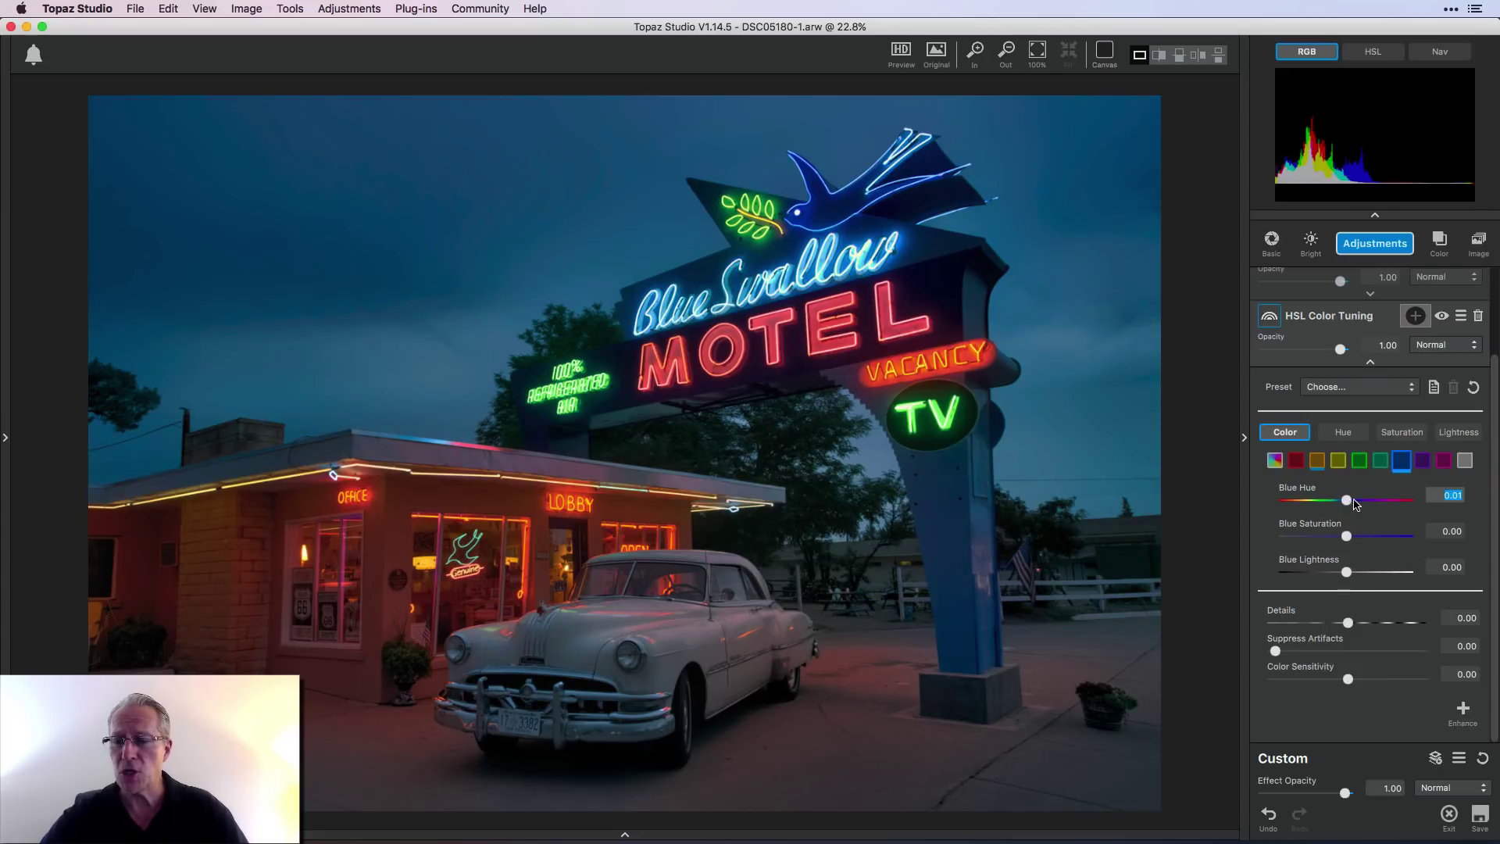
pyautogui.moveTo(1354, 504); pyautogui.dragTo(1361, 504)
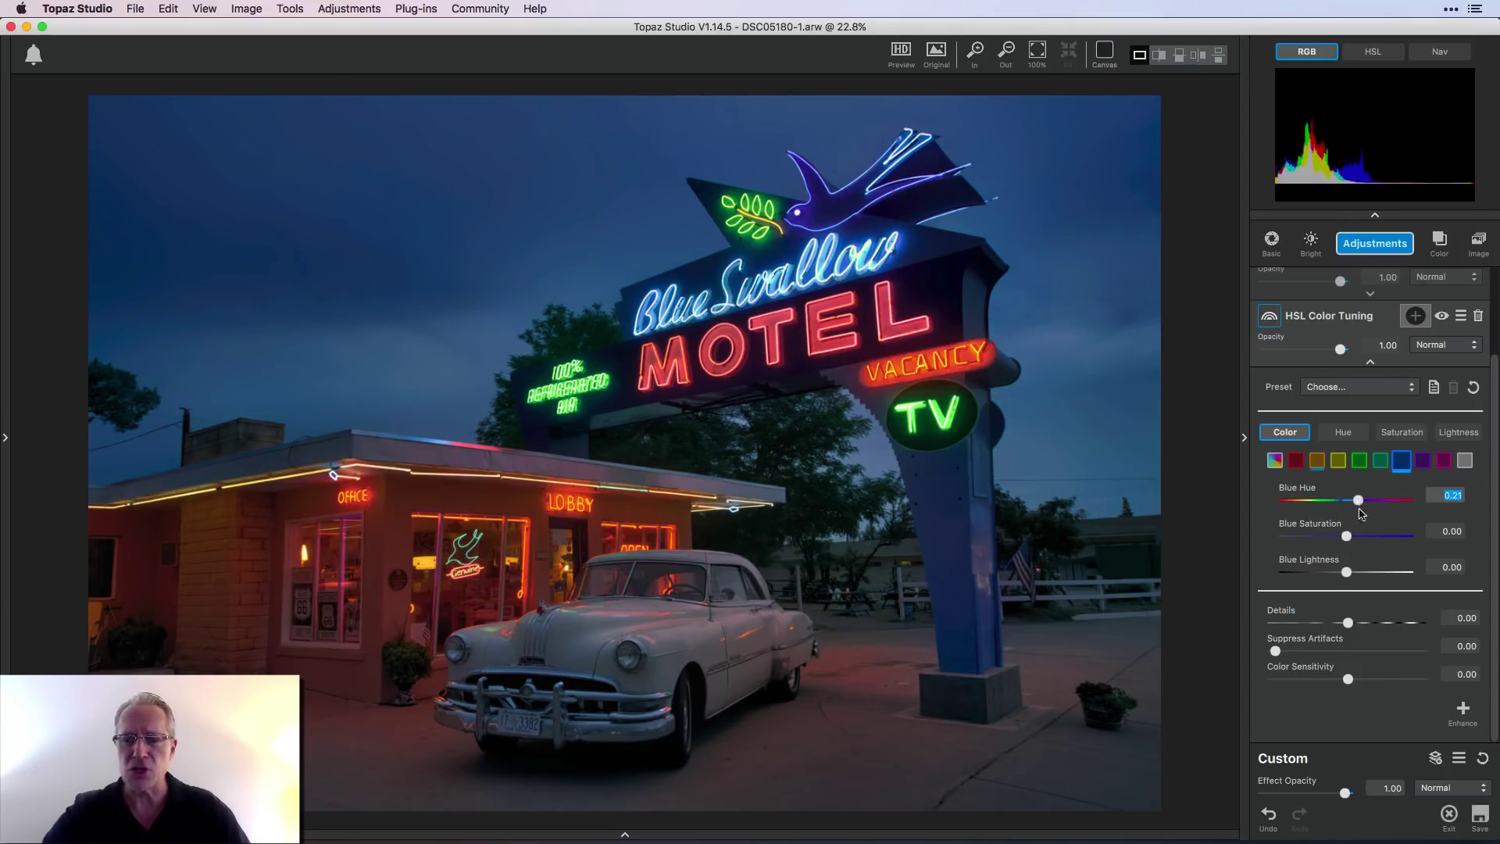
pyautogui.click(1348, 537)
pyautogui.moveTo(1349, 537); pyautogui.dragTo(1319, 574)
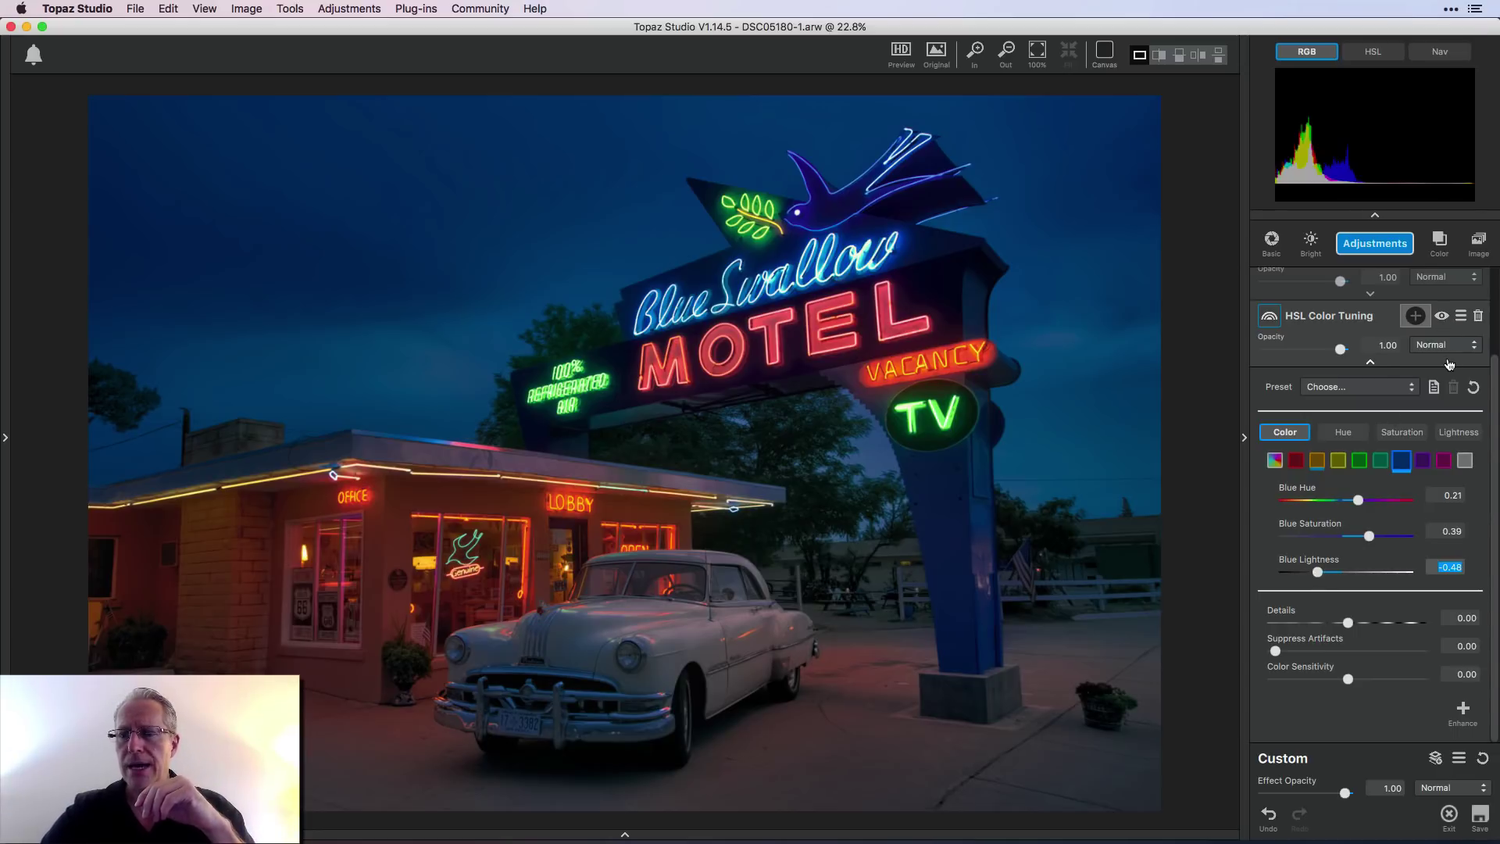
# Step: Collapse the HSL Color Tuning panel and turn the layer off and back on to compare
pyautogui.click(1373, 364)
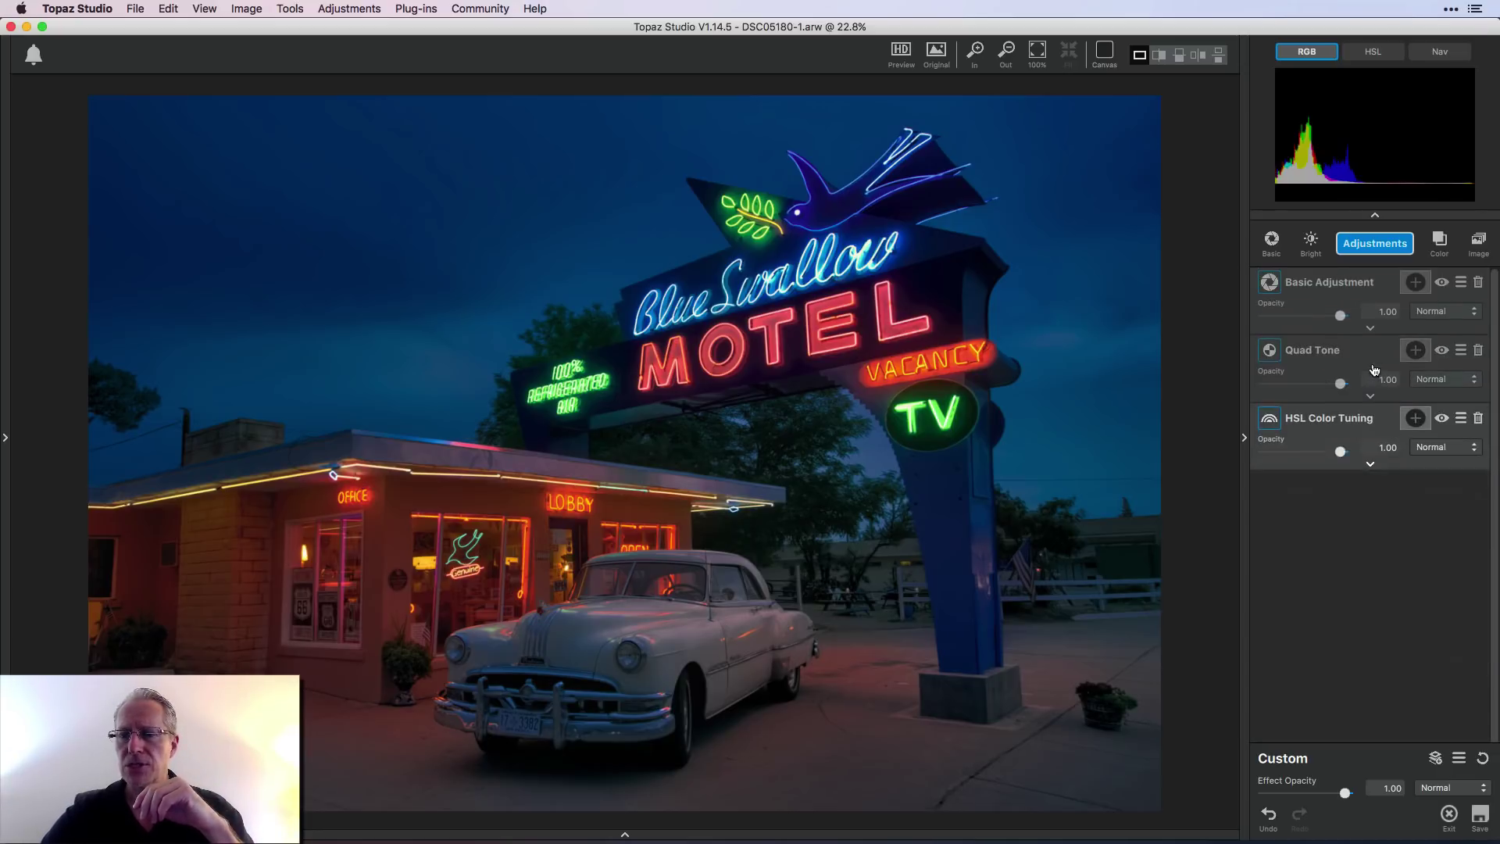
pyautogui.click(1442, 418)
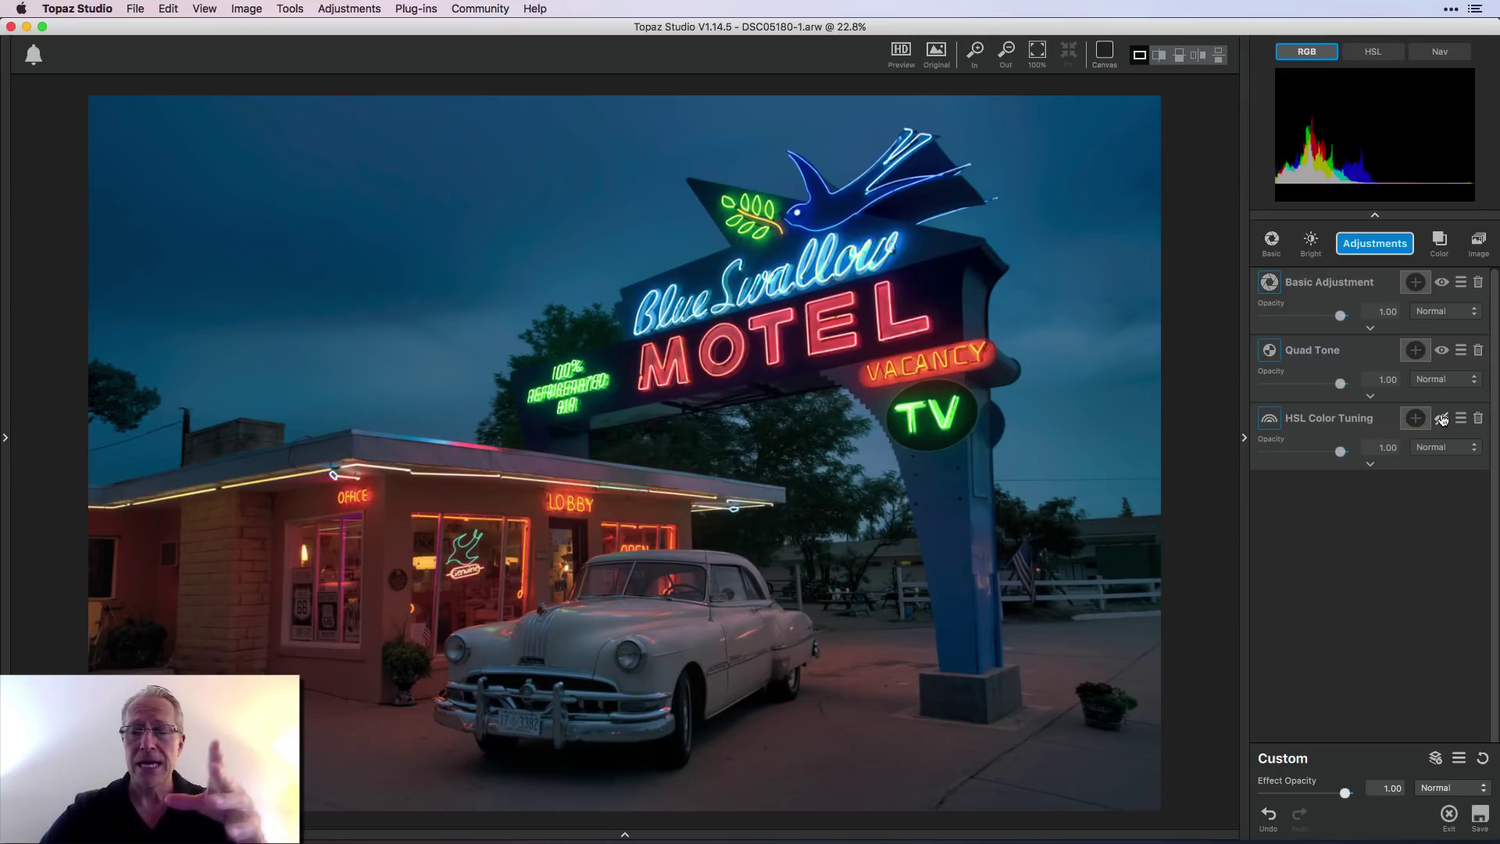
pyautogui.click(1442, 419)
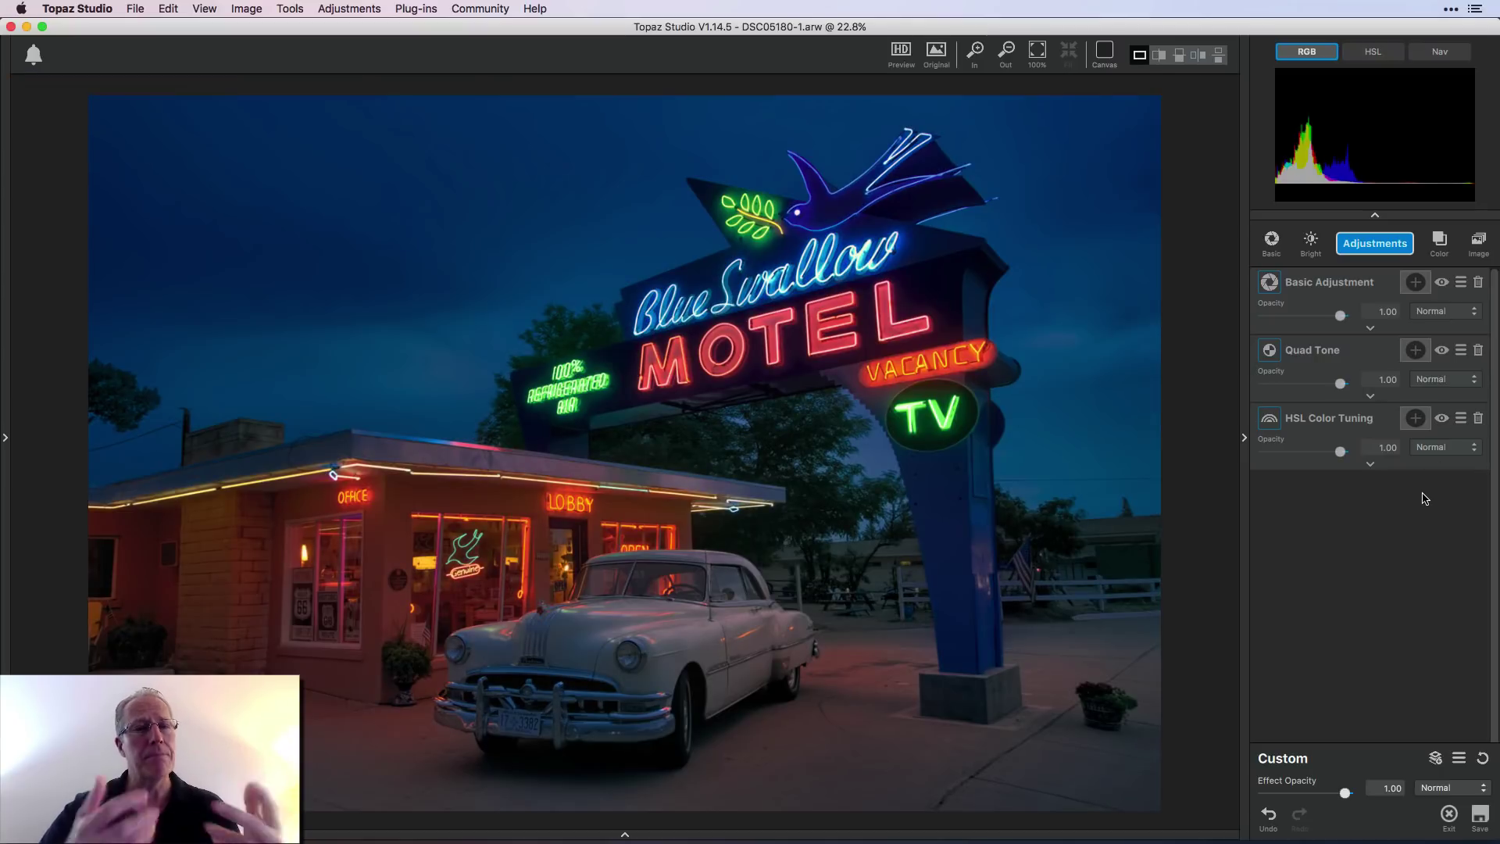
# Step: Review the HSL Color Tuning settings a few times, then leave the panel collapsed
pyautogui.click(1371, 464)
pyautogui.scroll(-3, 1374, 540)
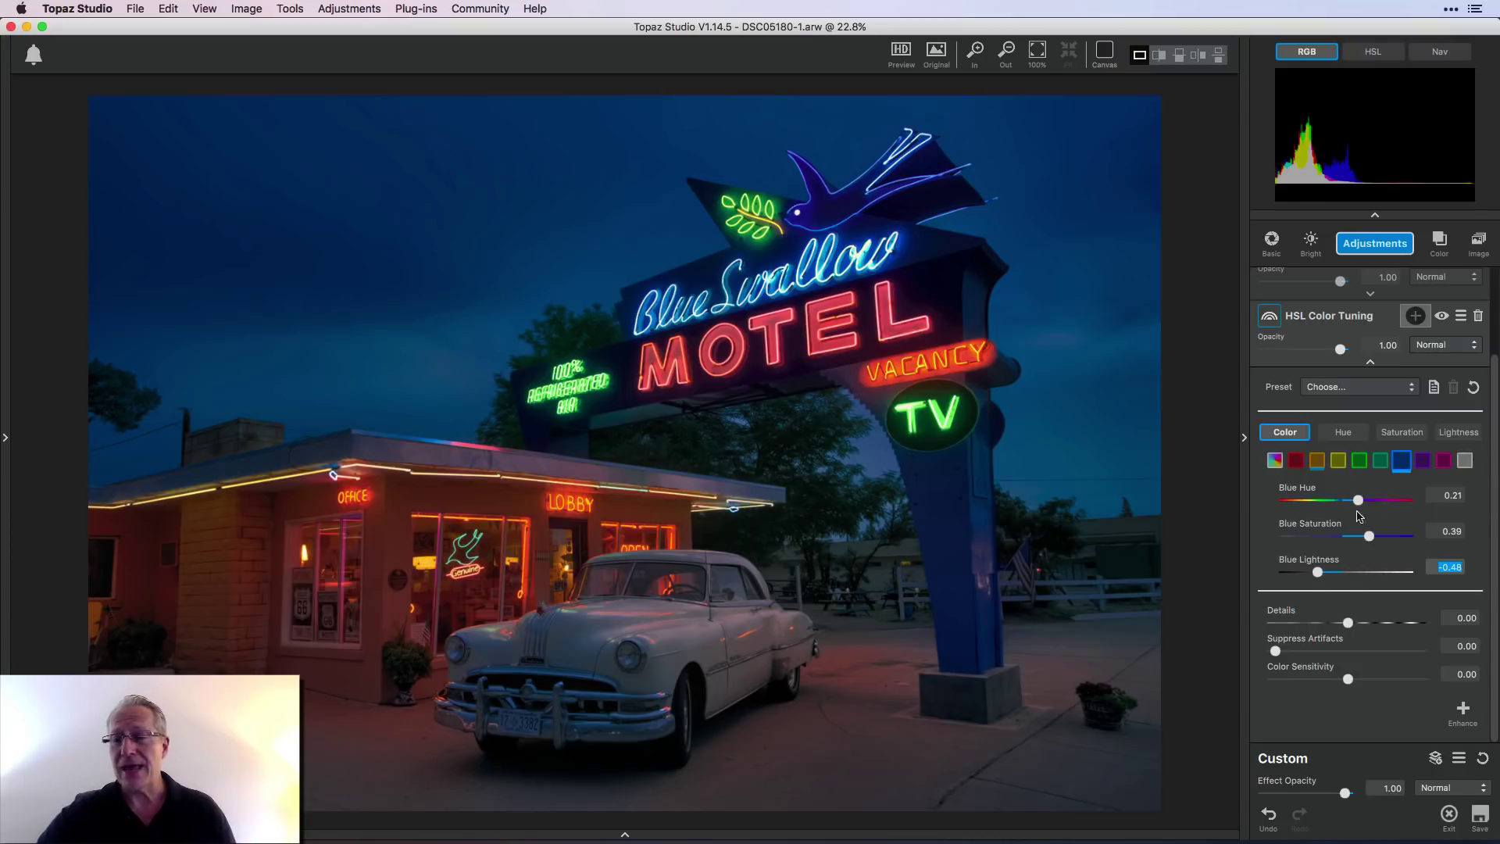
pyautogui.click(1371, 363)
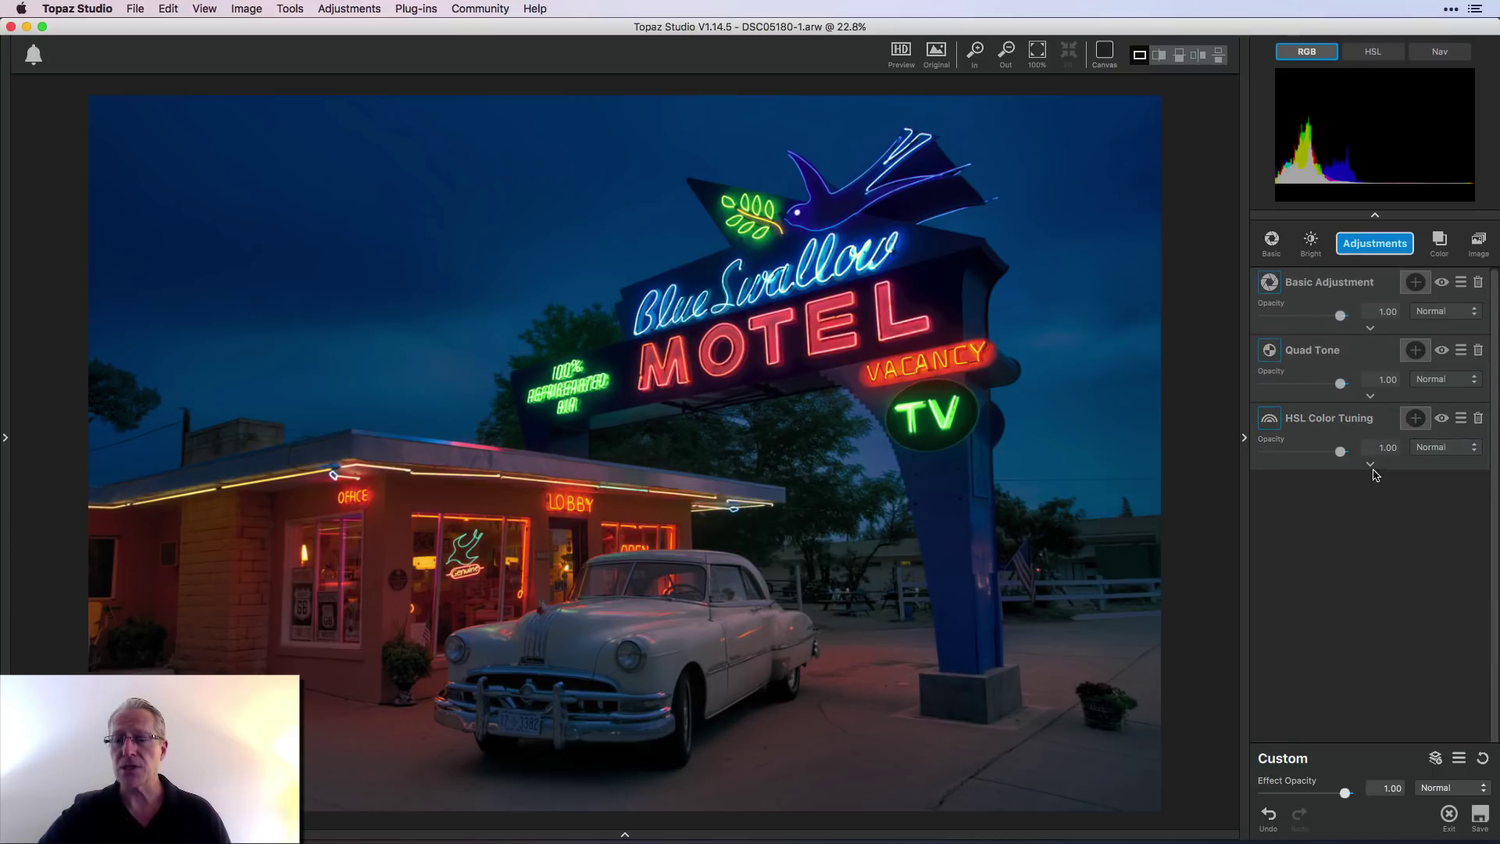
pyautogui.click(1371, 467)
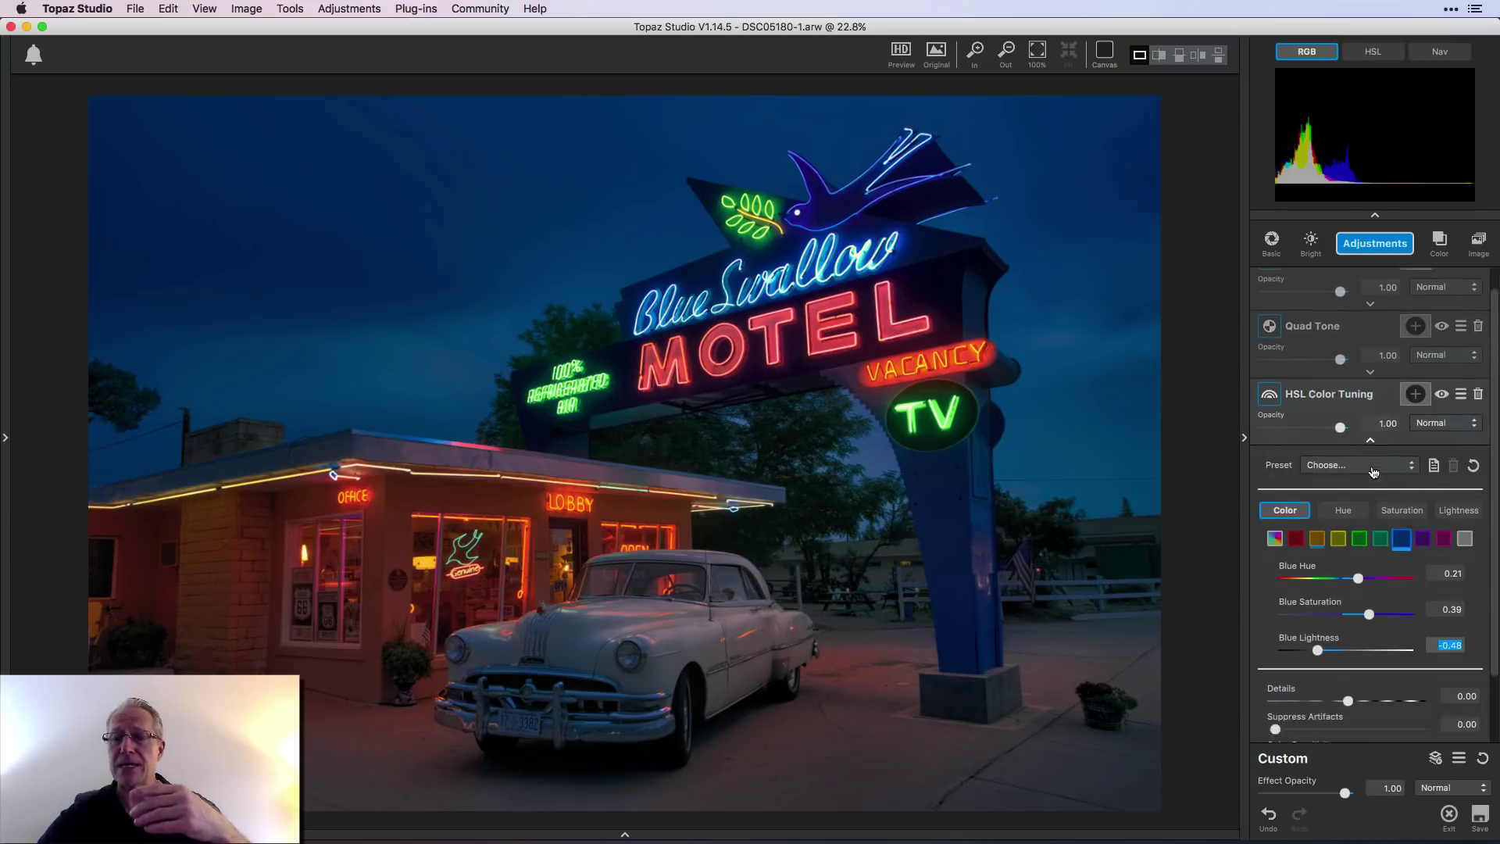
pyautogui.click(1371, 363)
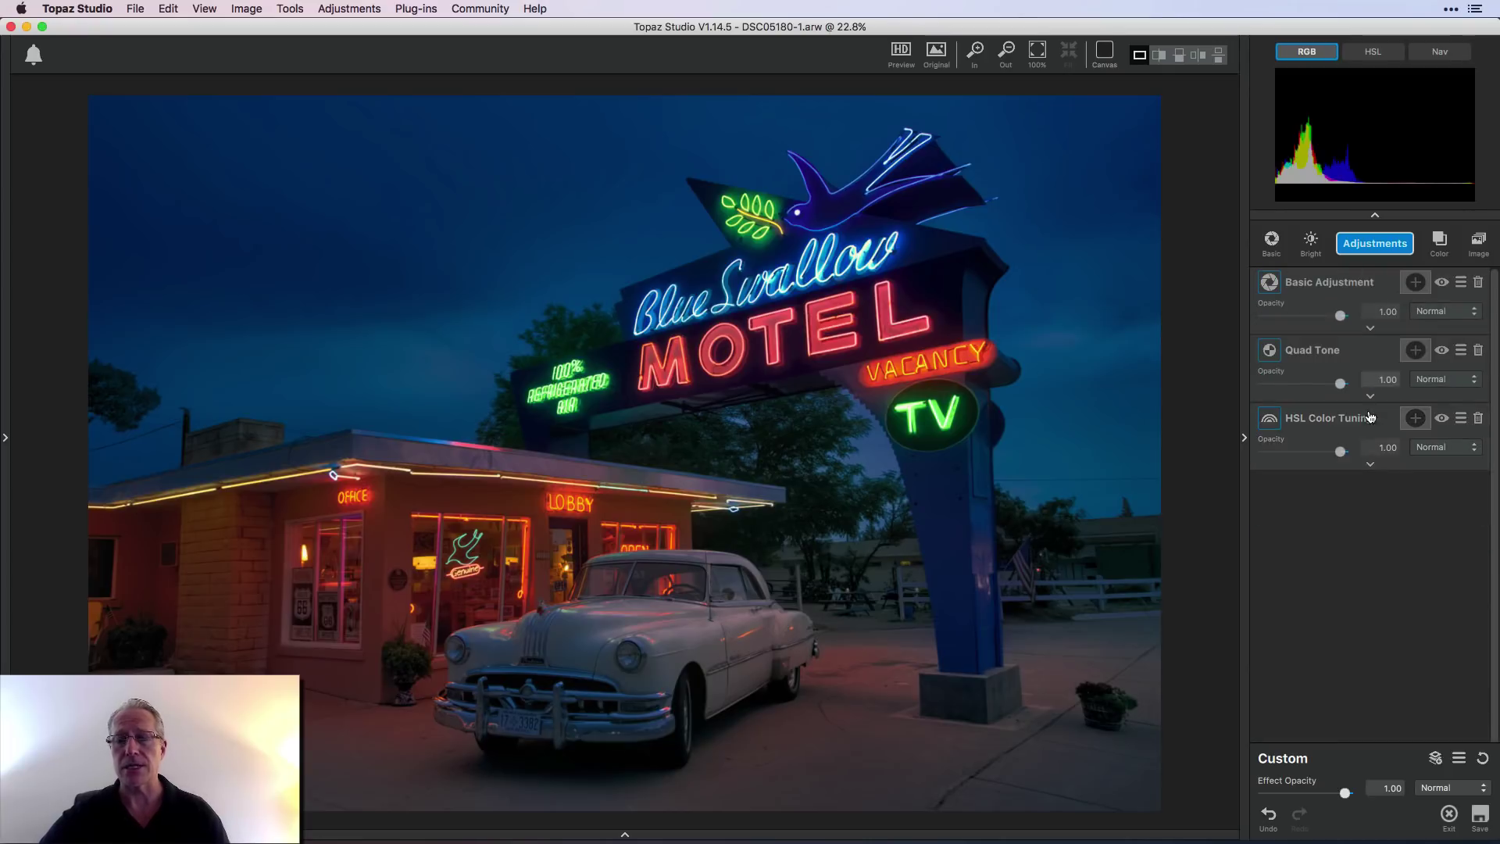
pyautogui.click(1371, 464)
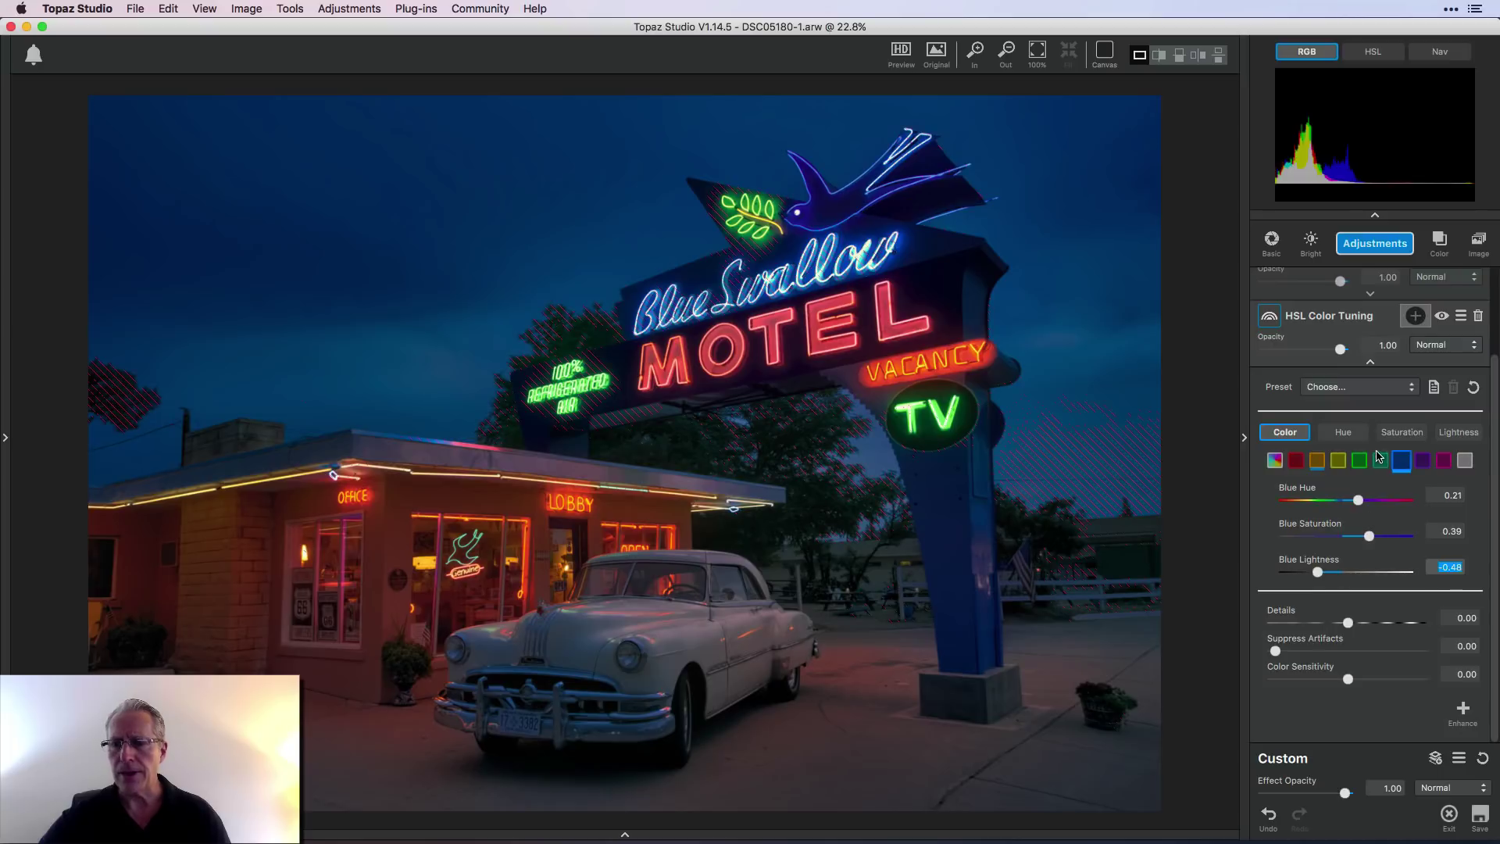
pyautogui.click(1372, 365)
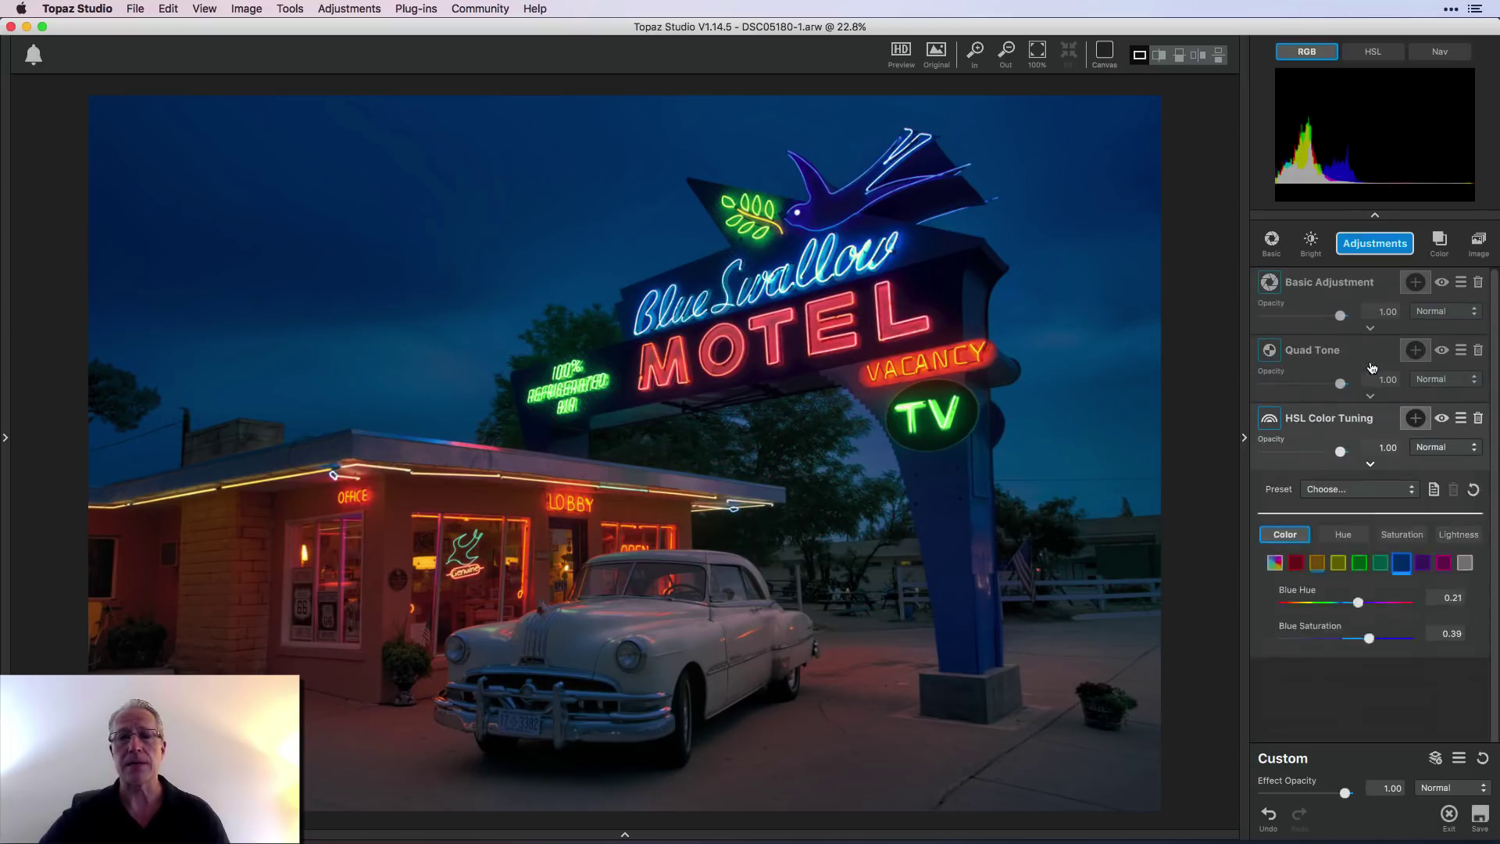
# Step: Add a Precision Contrast layer and raise its Medium contrast to about 0.49
pyautogui.click(1384, 246)
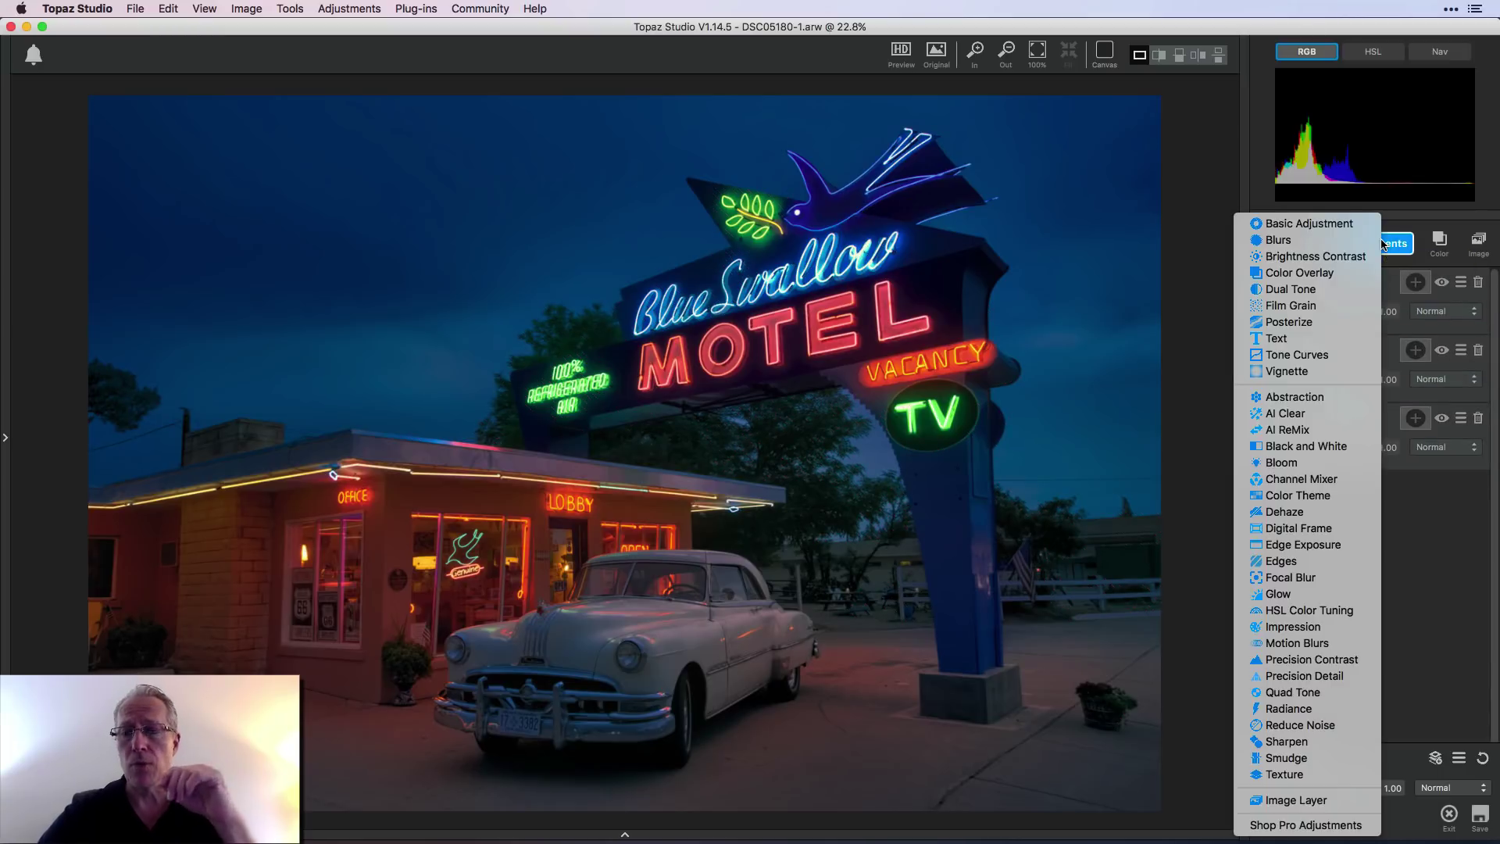
pyautogui.click(1313, 659)
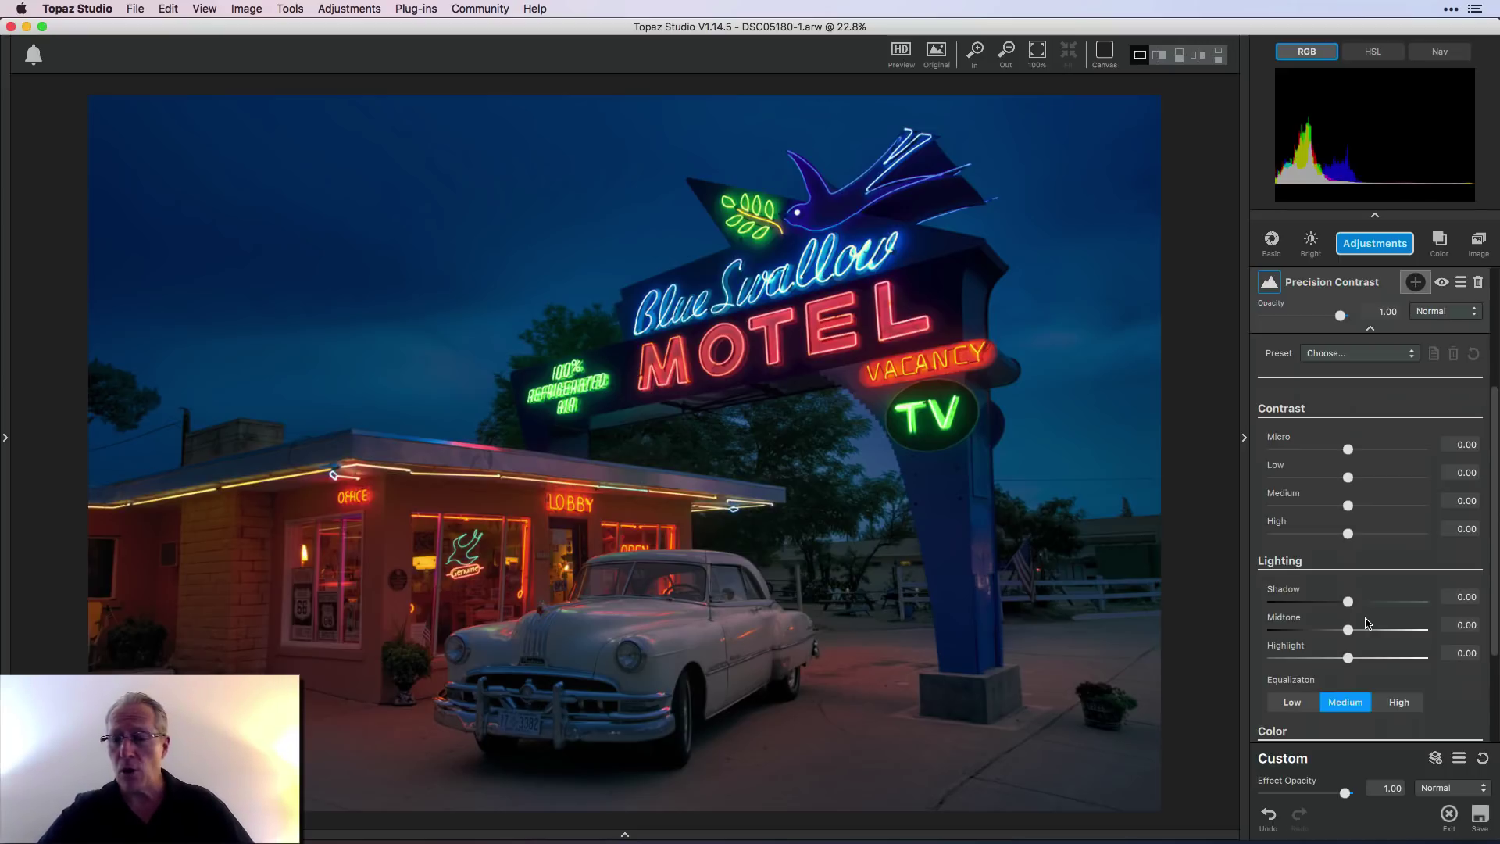
pyautogui.click(1349, 505)
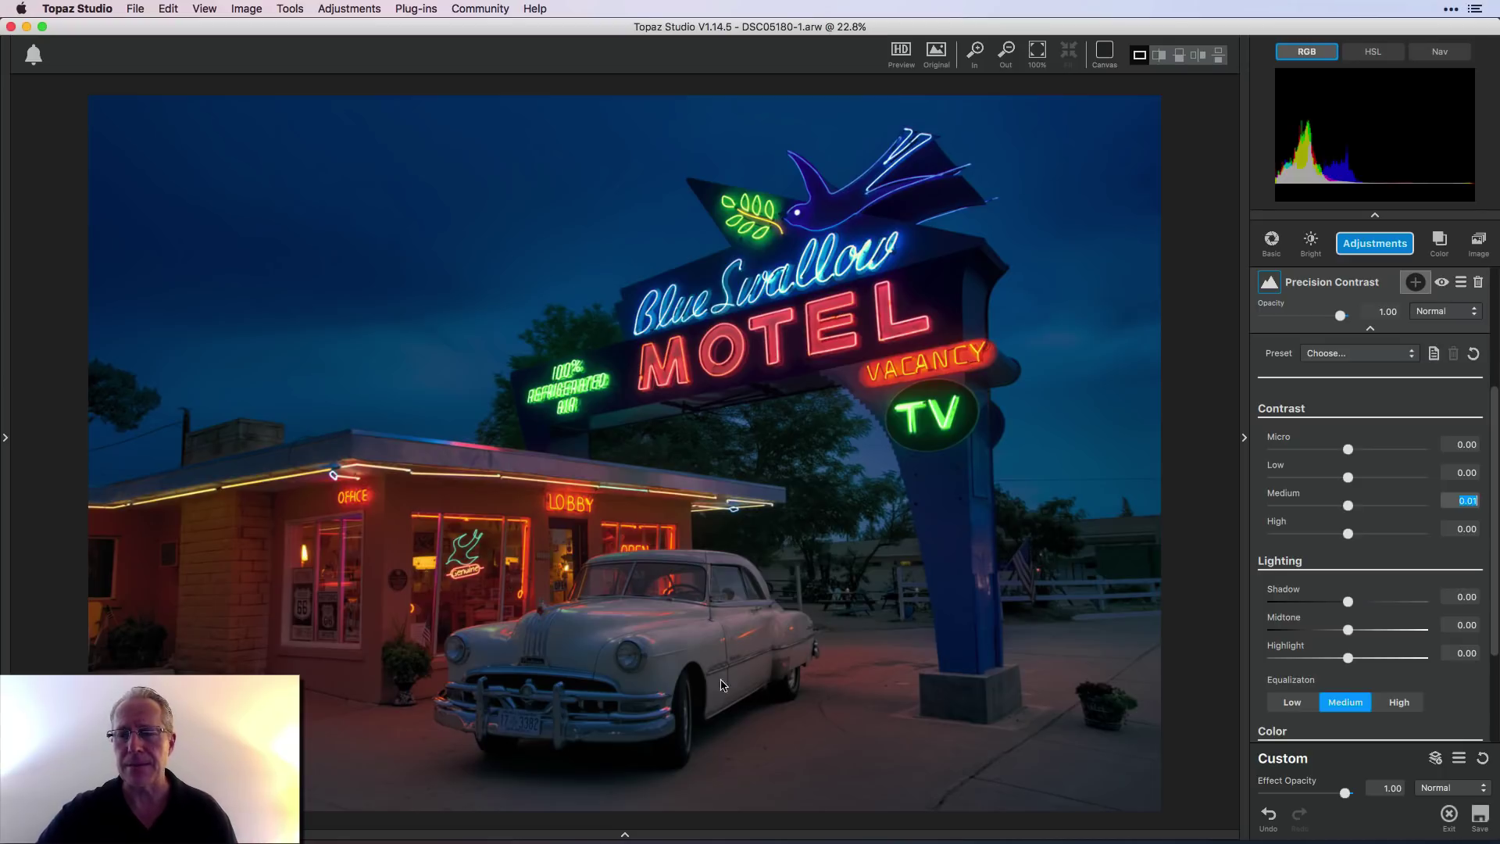
pyautogui.moveTo(1342, 519); pyautogui.dragTo(1383, 508)
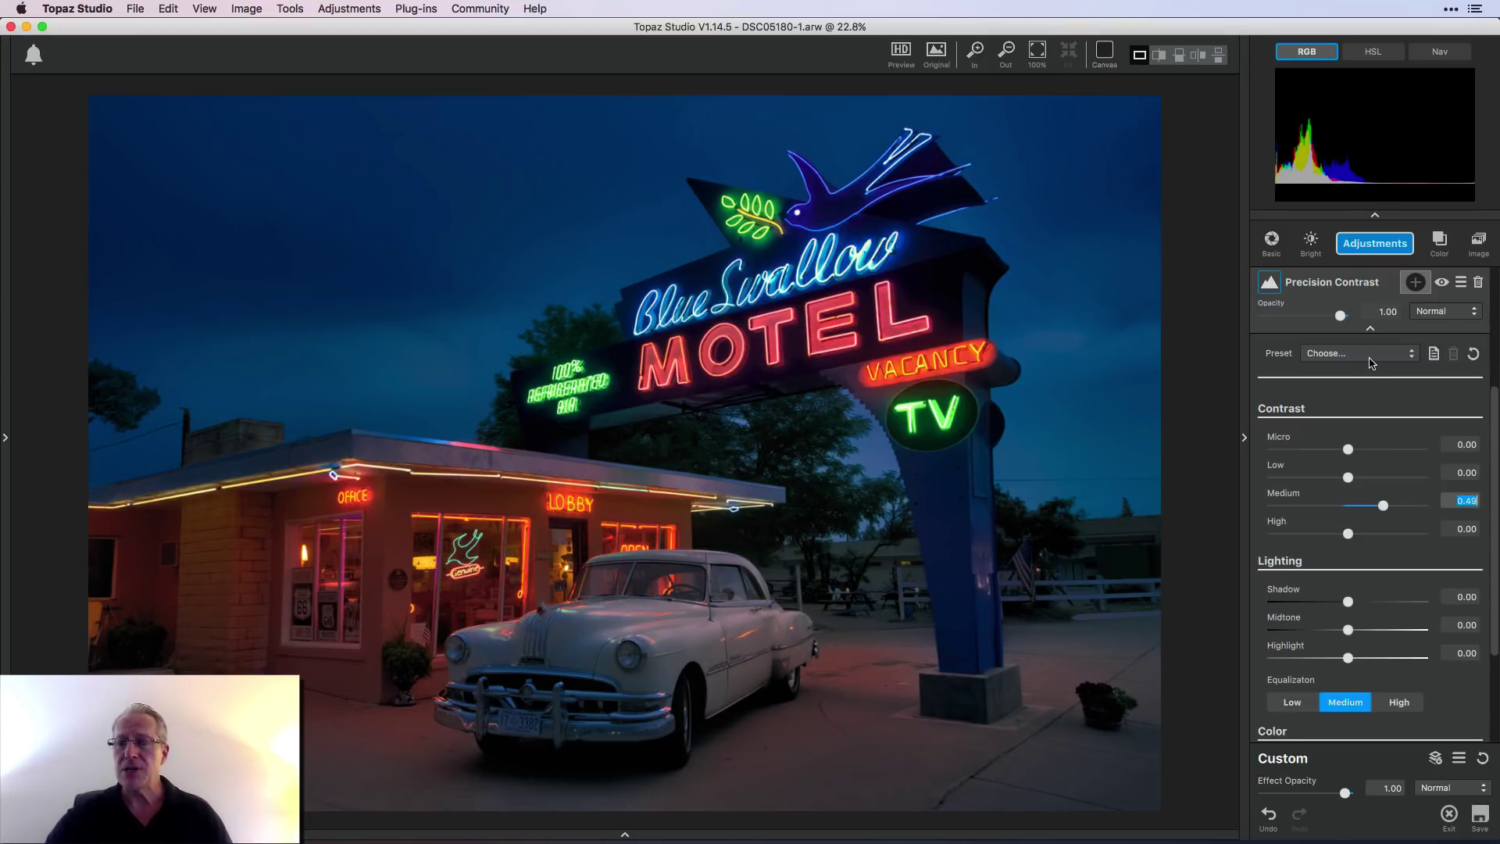
# Step: Collapse Precision Contrast and hide, then show, the layer to compare before and after
pyautogui.click(1371, 329)
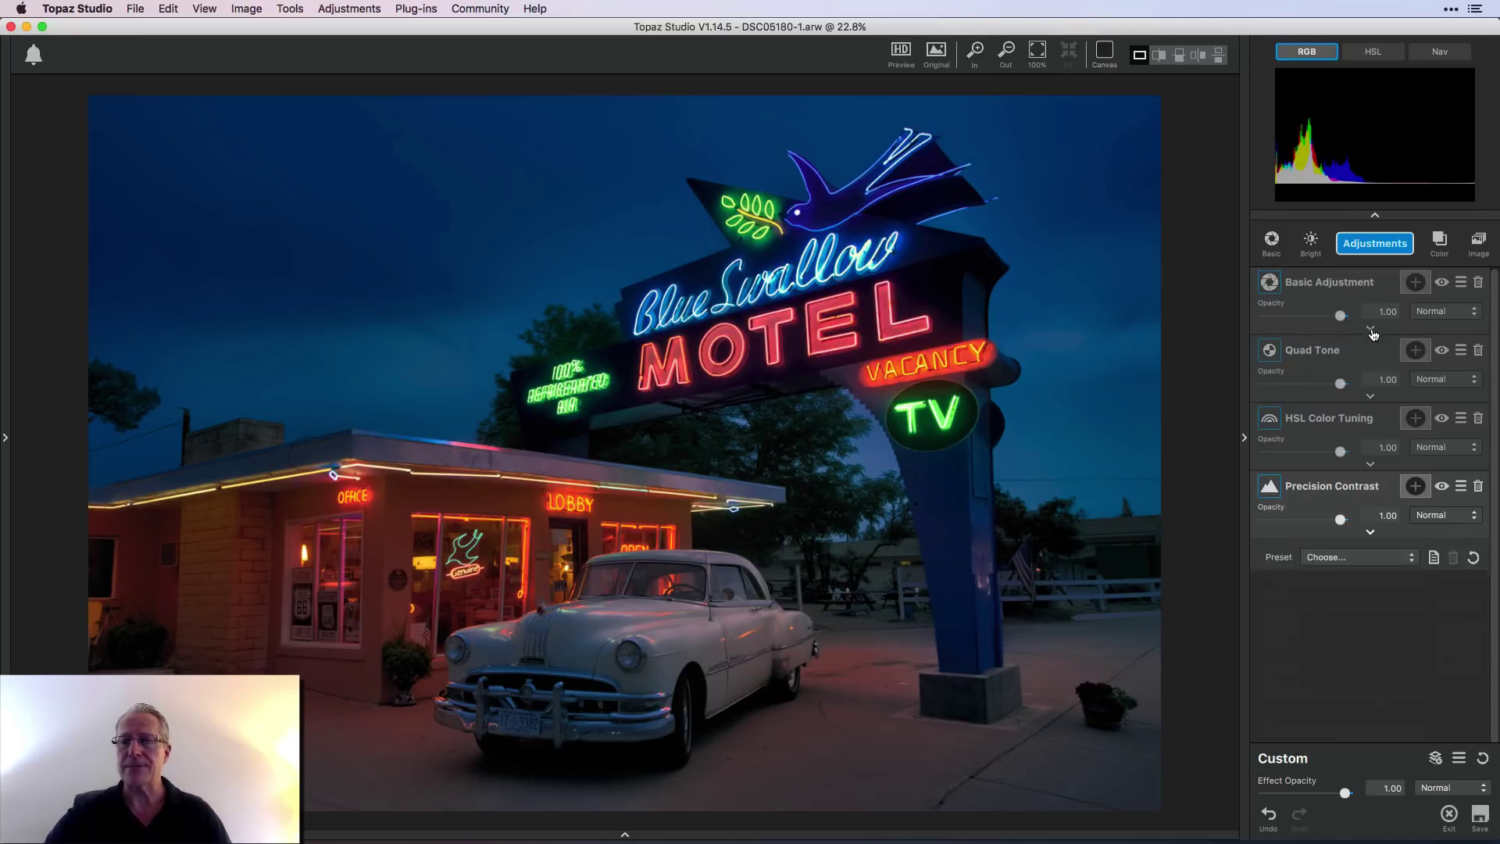
pyautogui.click(1442, 487)
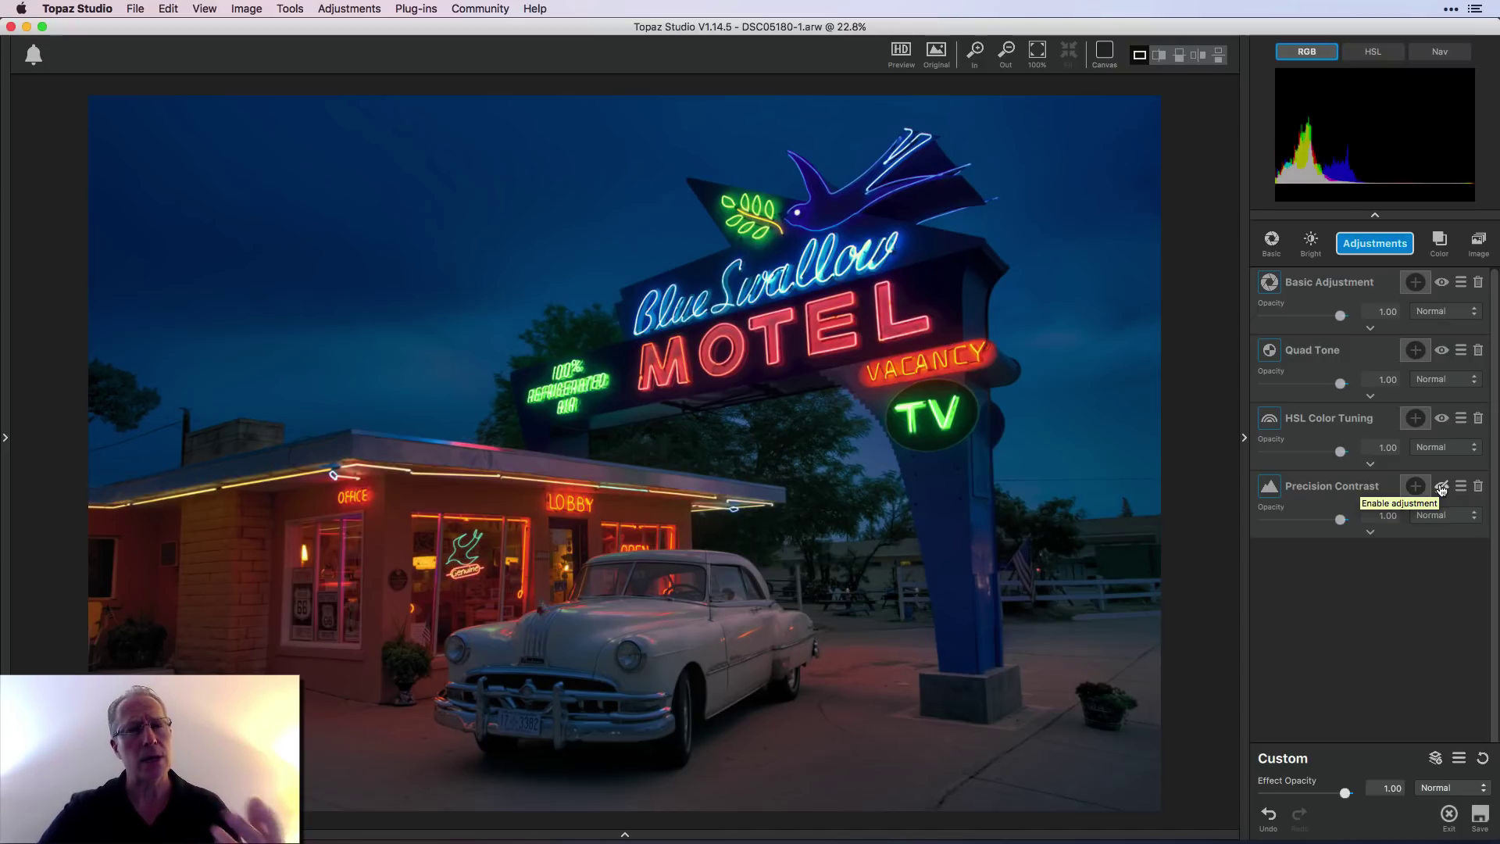
pyautogui.click(1442, 487)
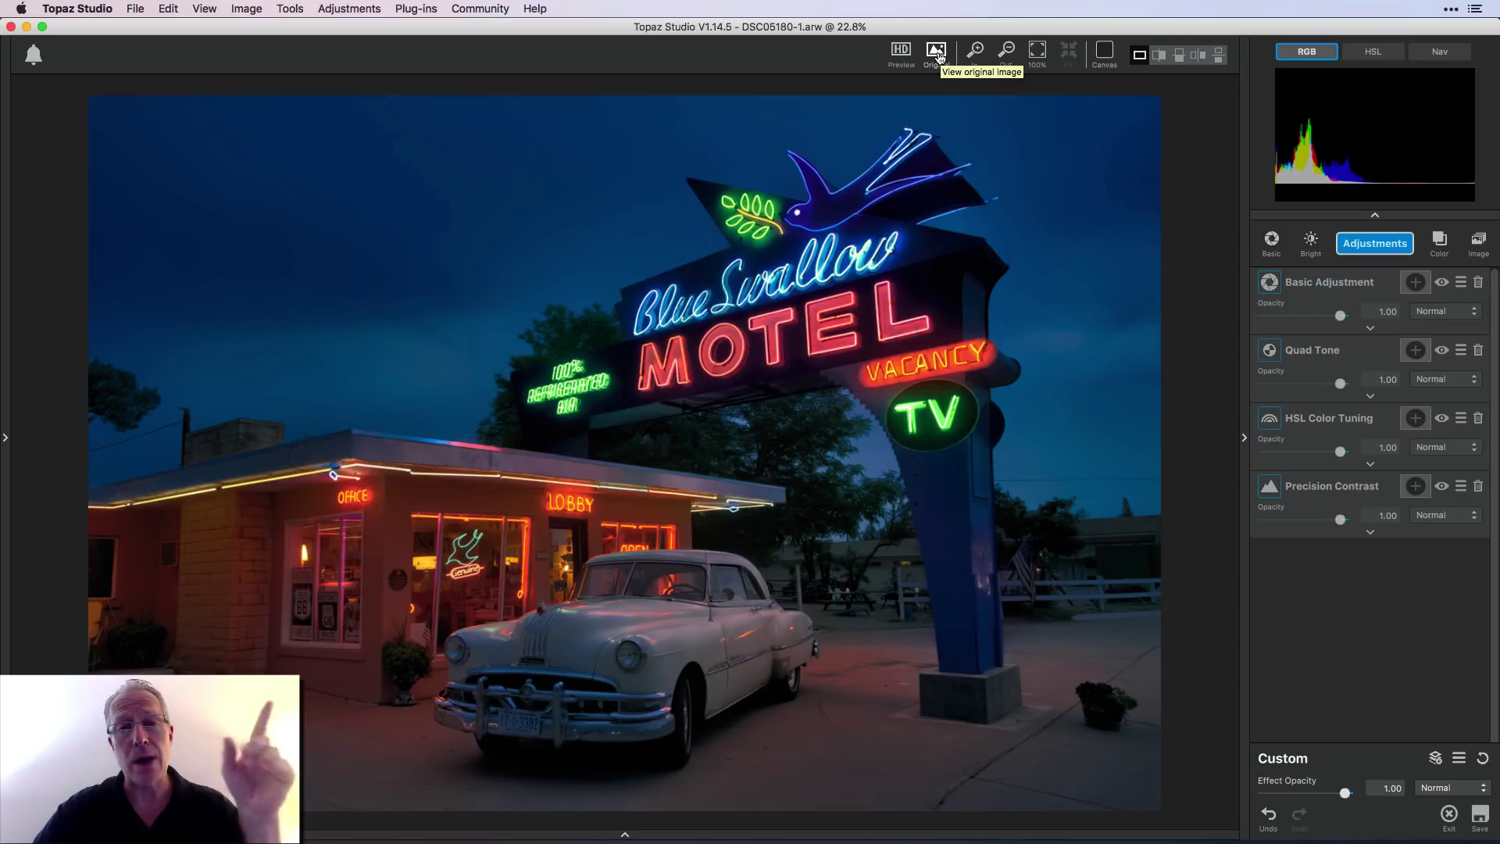
pyautogui.click(939, 56)
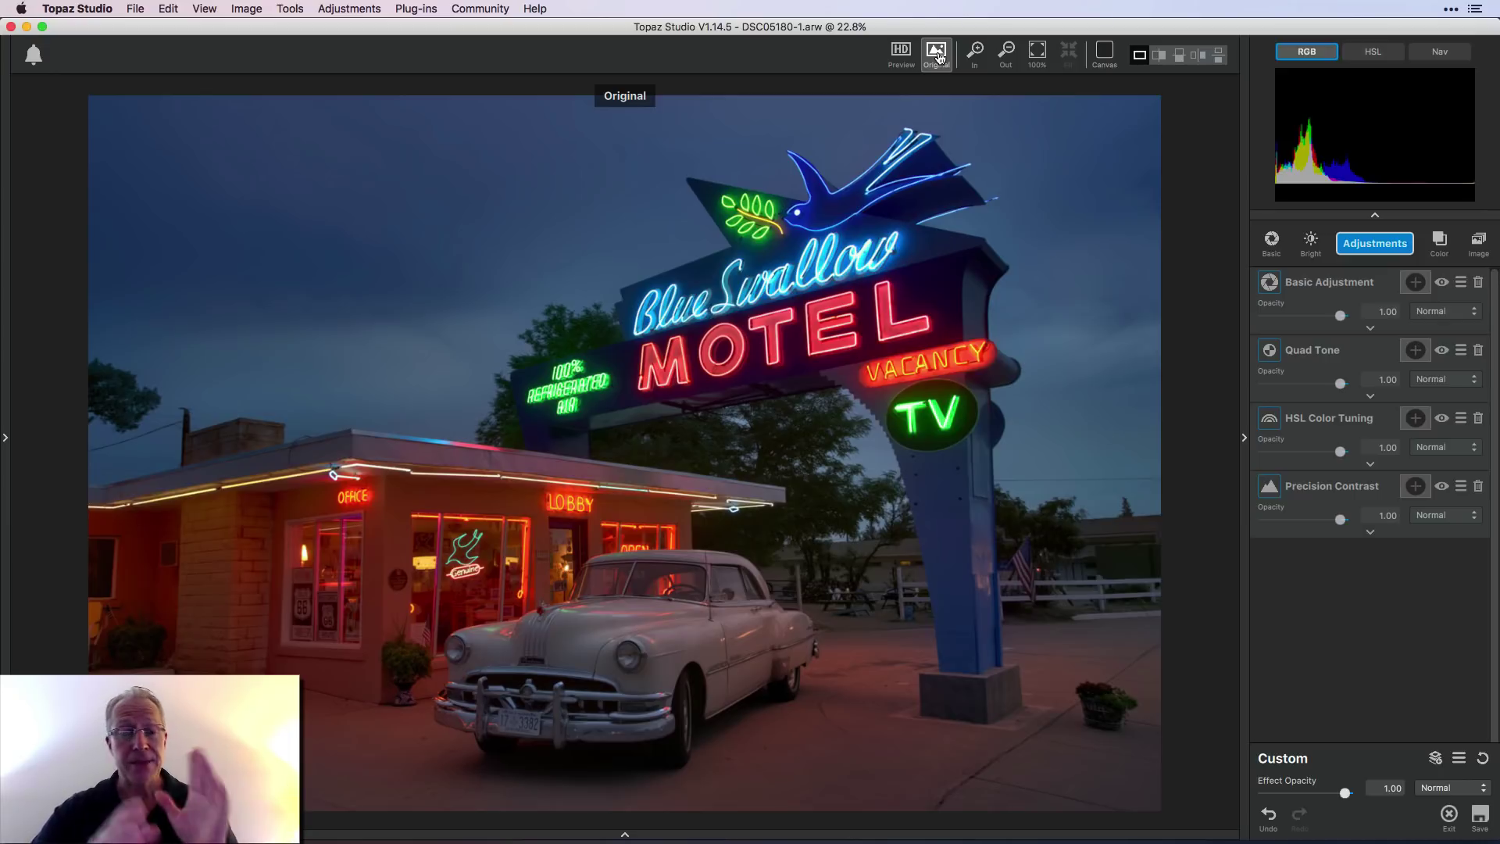
pyautogui.click(937, 53)
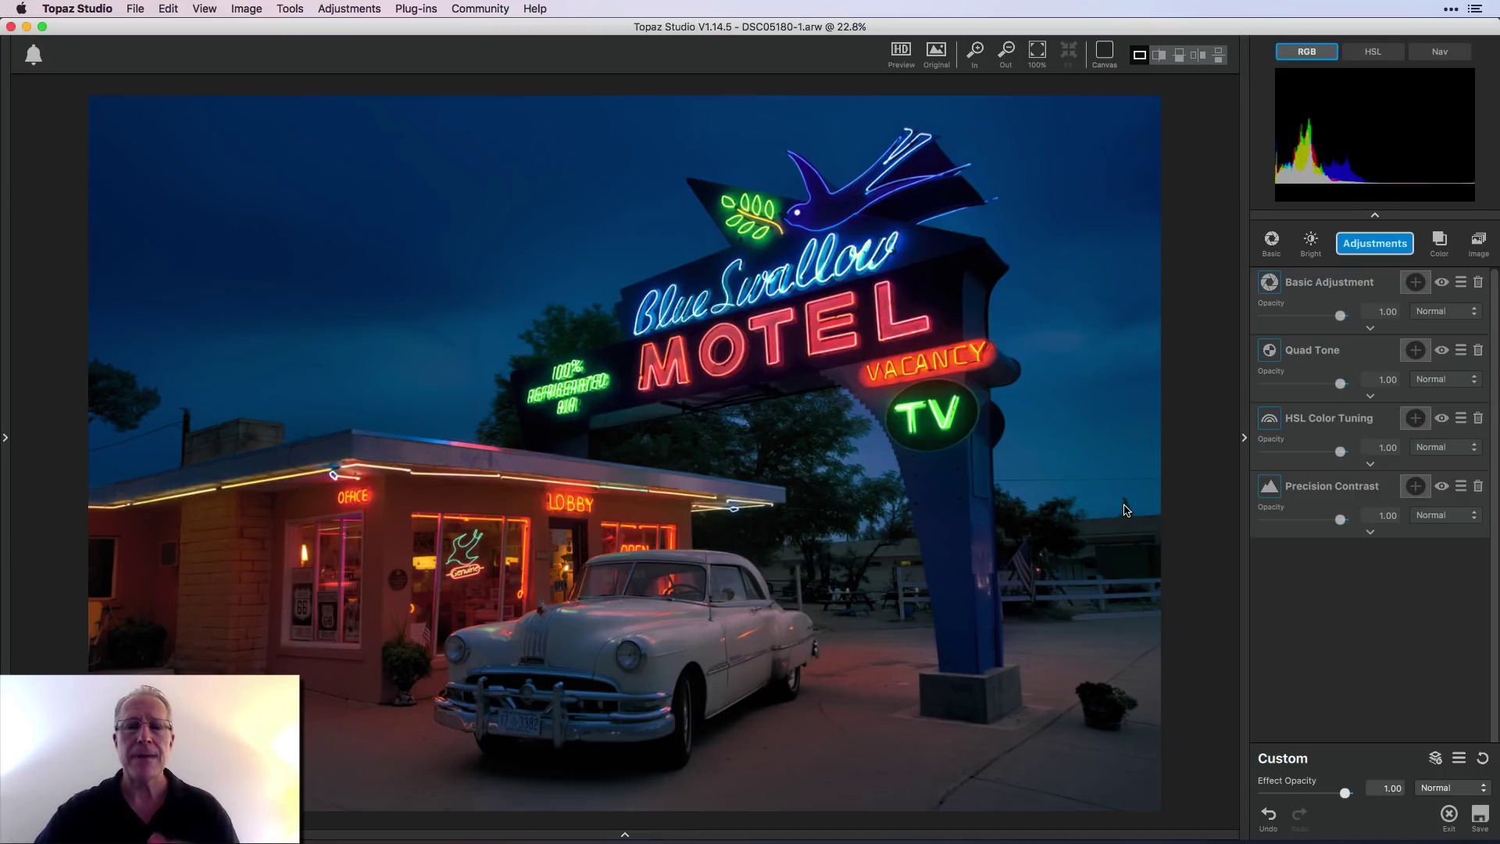
pyautogui.click(935, 53)
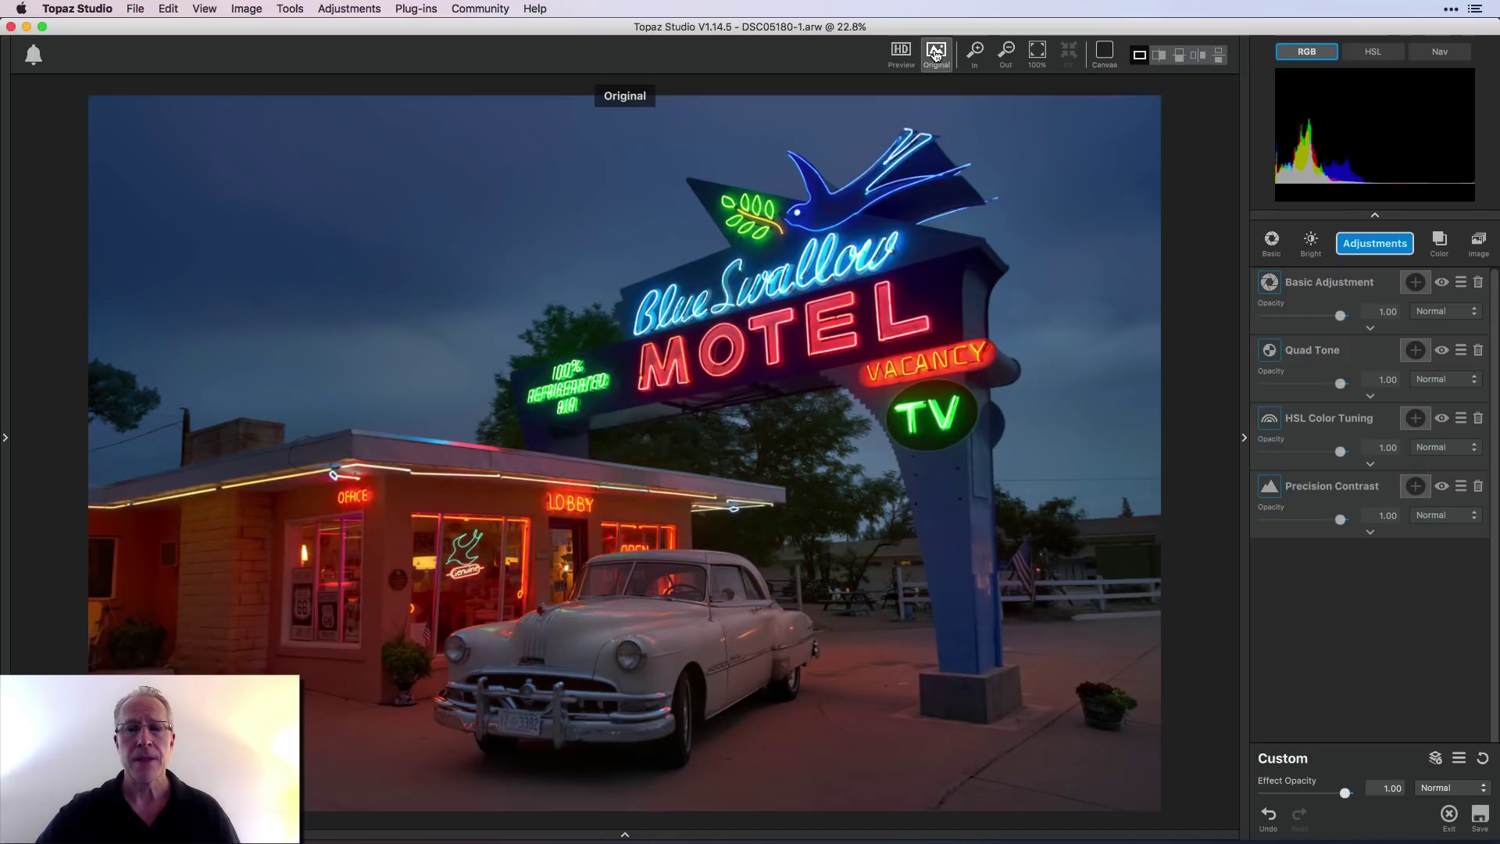
pyautogui.click(936, 53)
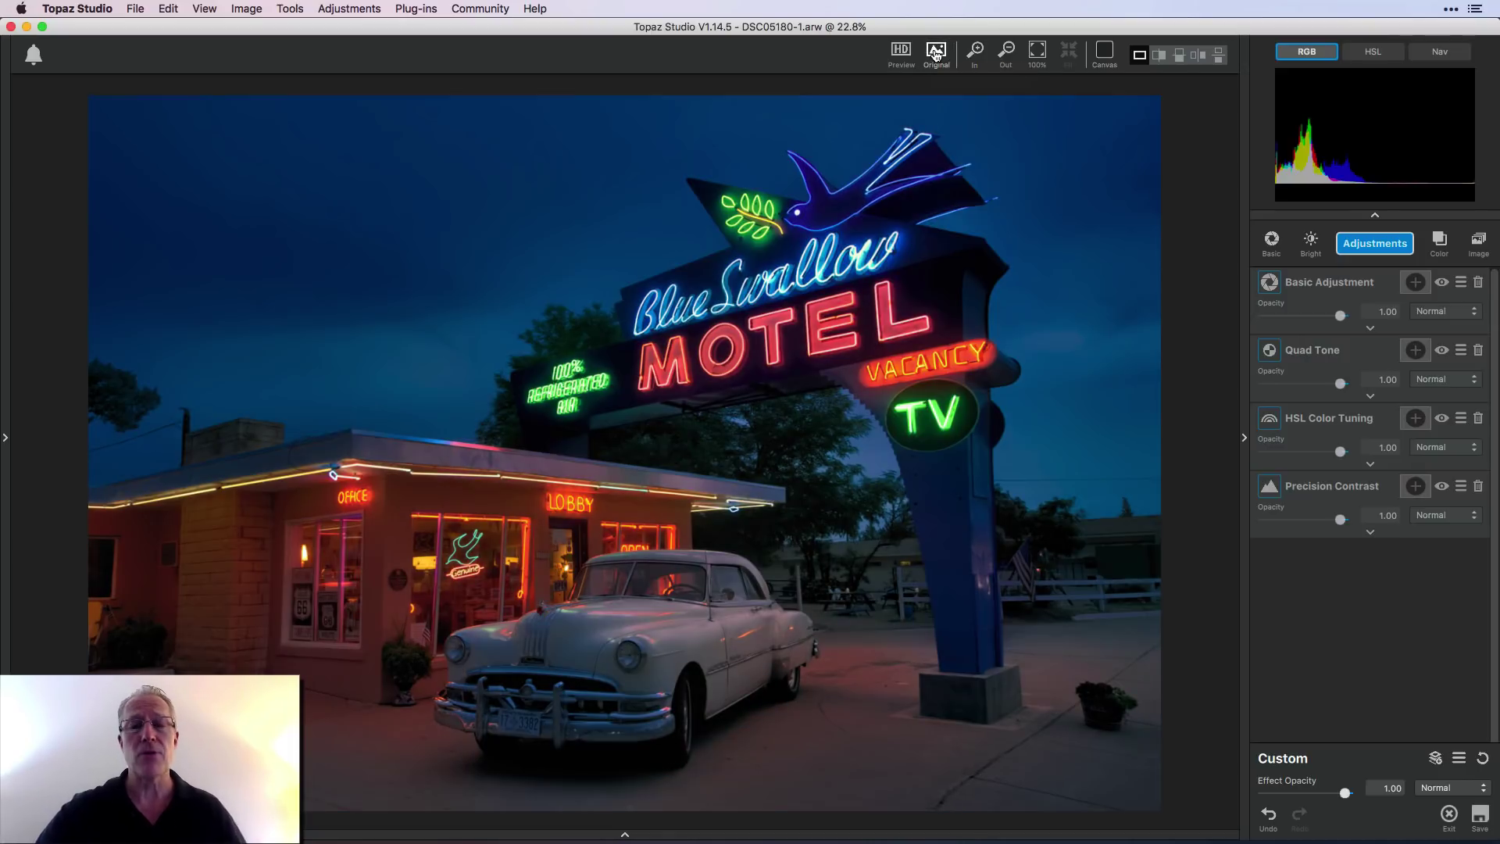